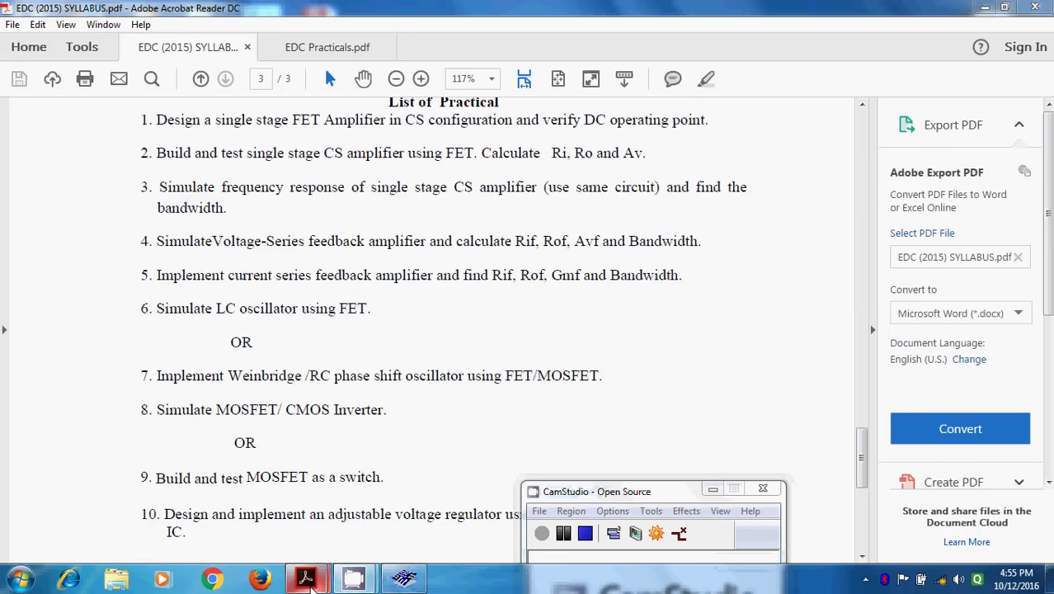
- Review the syllabus List of Practical and dismiss the audio jack popup over the PDF
mouse_move(310, 581)
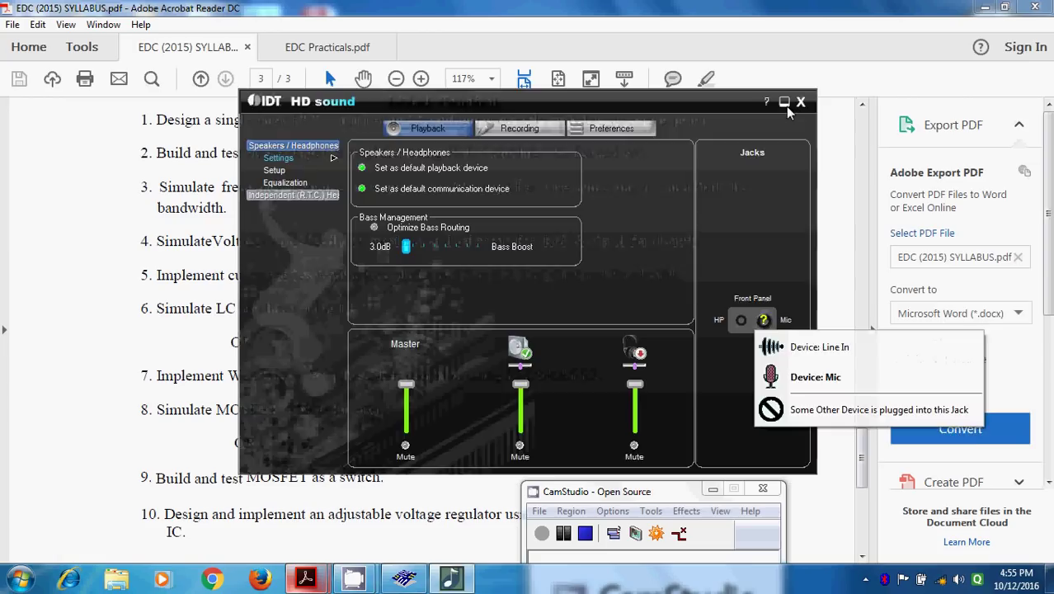
left_click(800, 101)
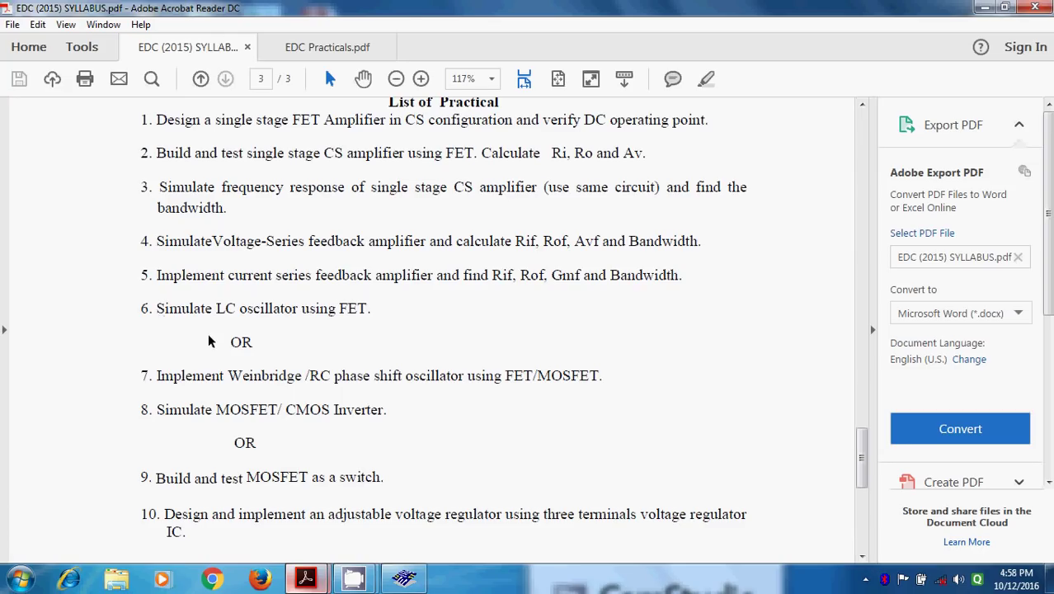
- Close Multisim's Oscilloscope-XSC1 window and bring up the open Acrobat PDF windows
left_click(405, 579)
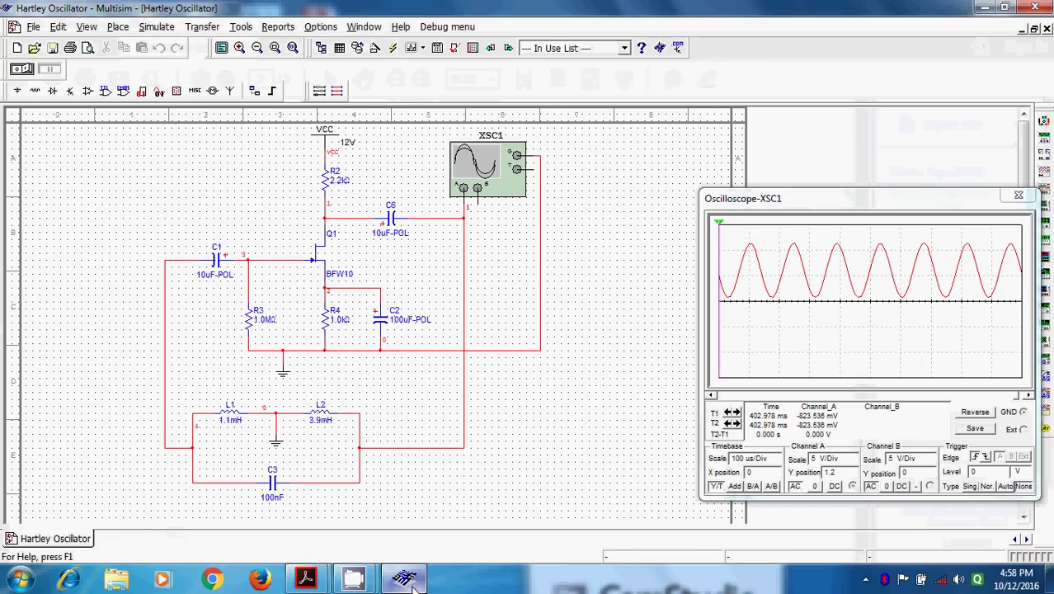
left_click(1015, 200)
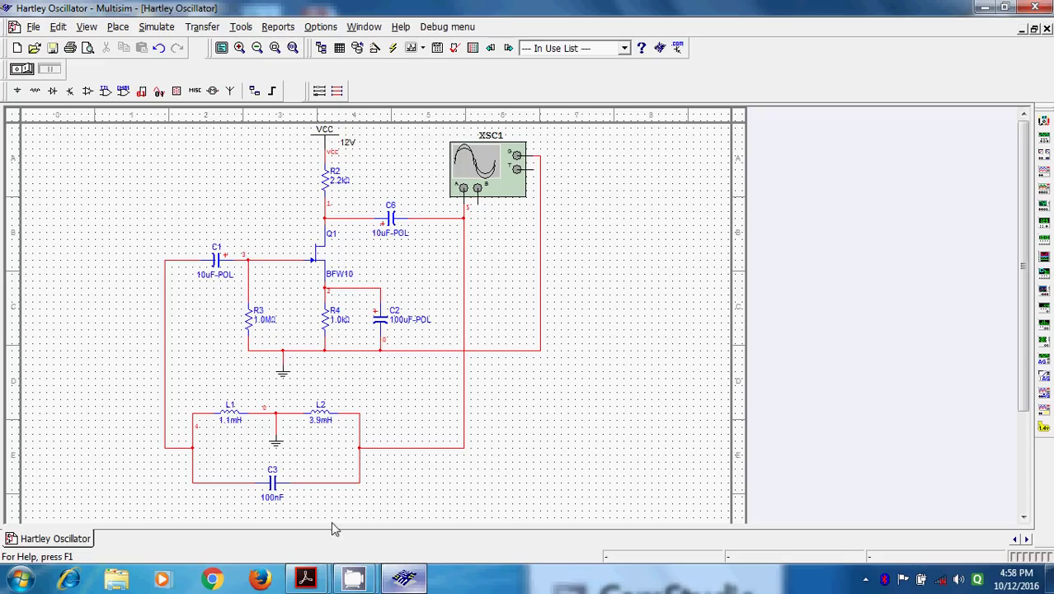
left_click(305, 578)
- Compare the hand-drawn Hartley oscillator diagram in EDC Practicals.pdf with the Multisim schematic
left_click(357, 490)
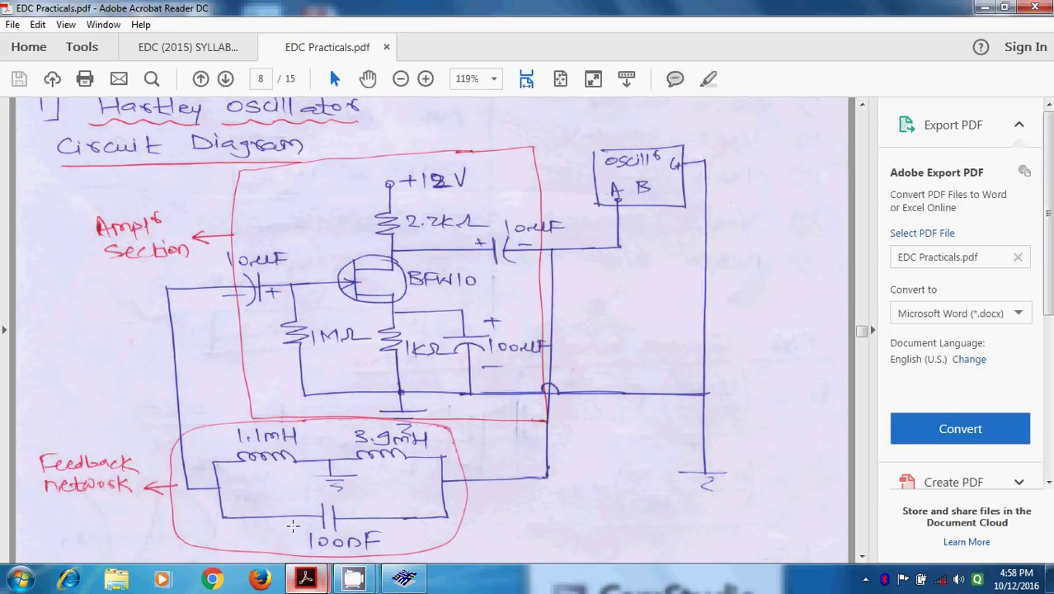
left_click(419, 583)
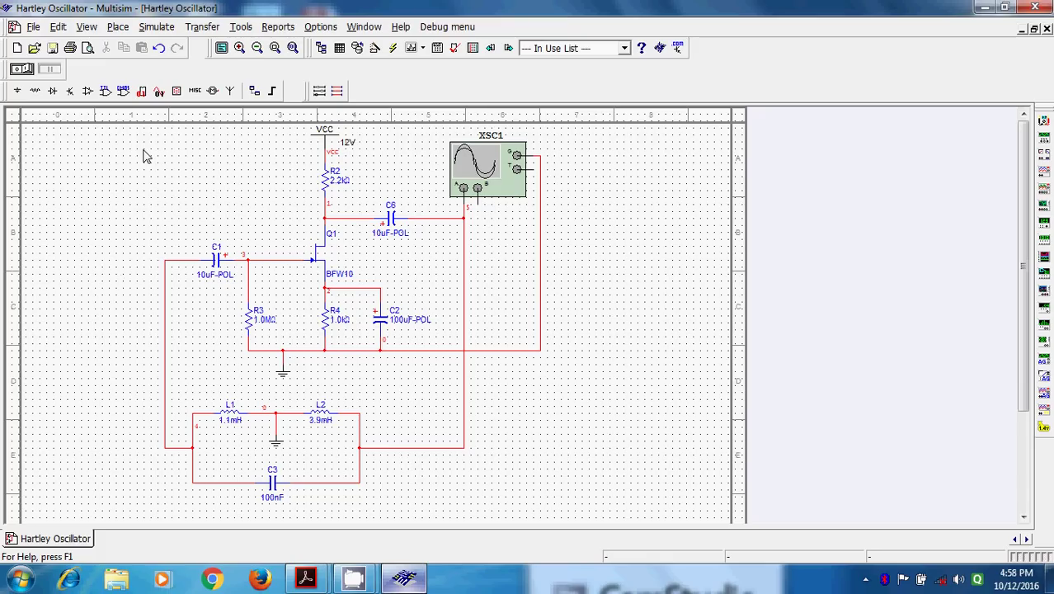
- Delete the original VCC supply from the Hartley oscillator schematic
double_click(326, 134)
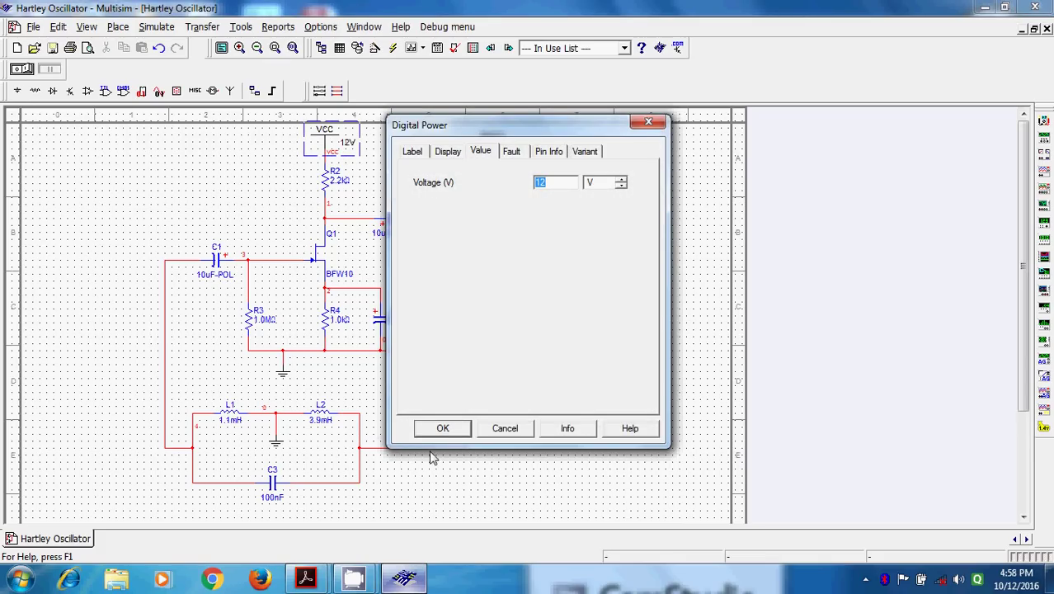
left_click(648, 124)
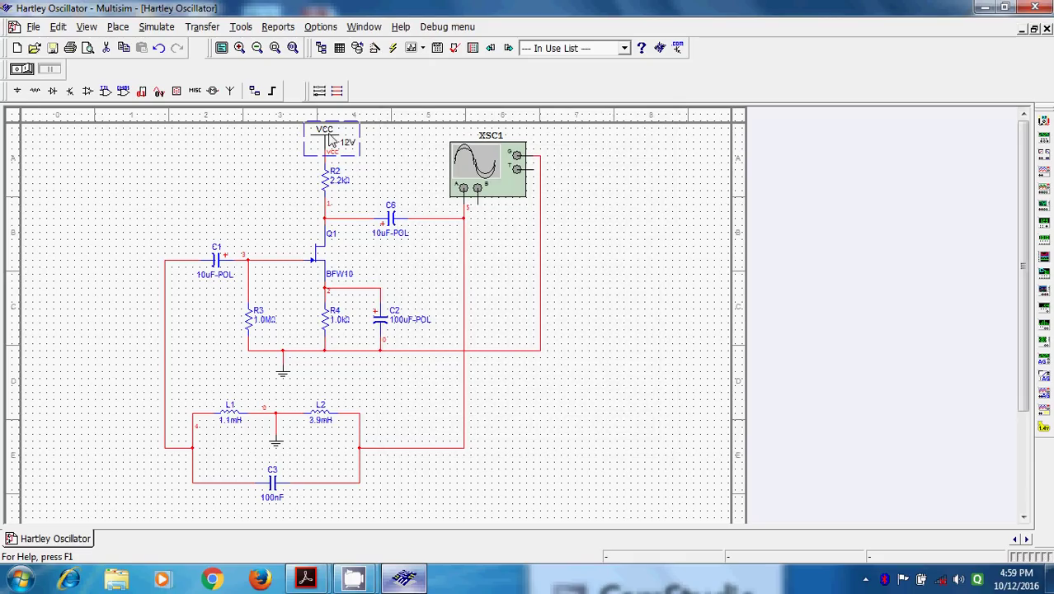
key("Delete")
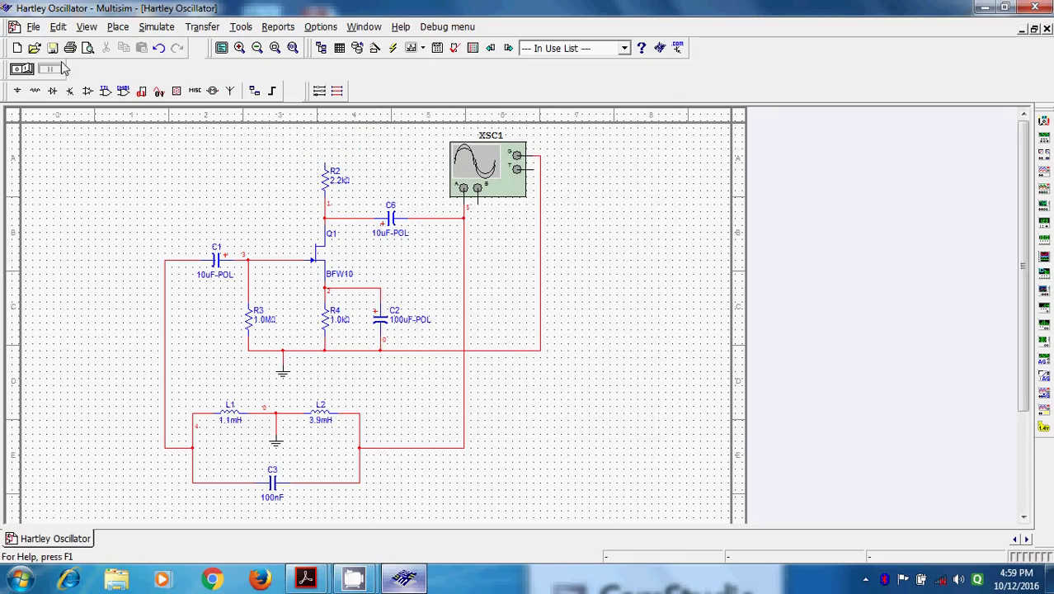
left_click(34, 28)
left_click(34, 29)
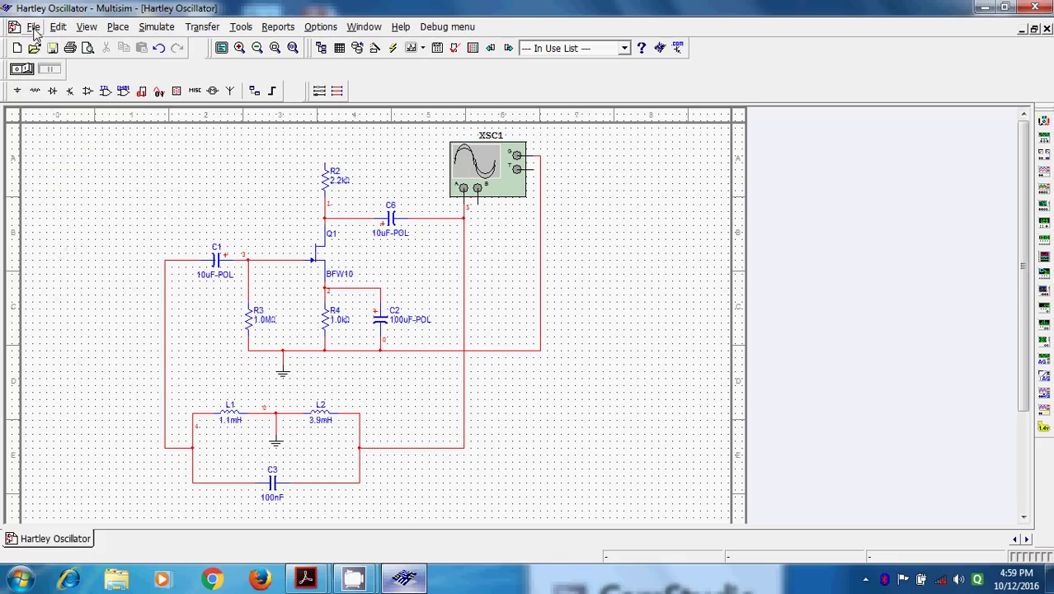
- Place a VDD supply on R2's lead and set its voltage to 12 V
left_click(18, 91)
left_click(176, 222)
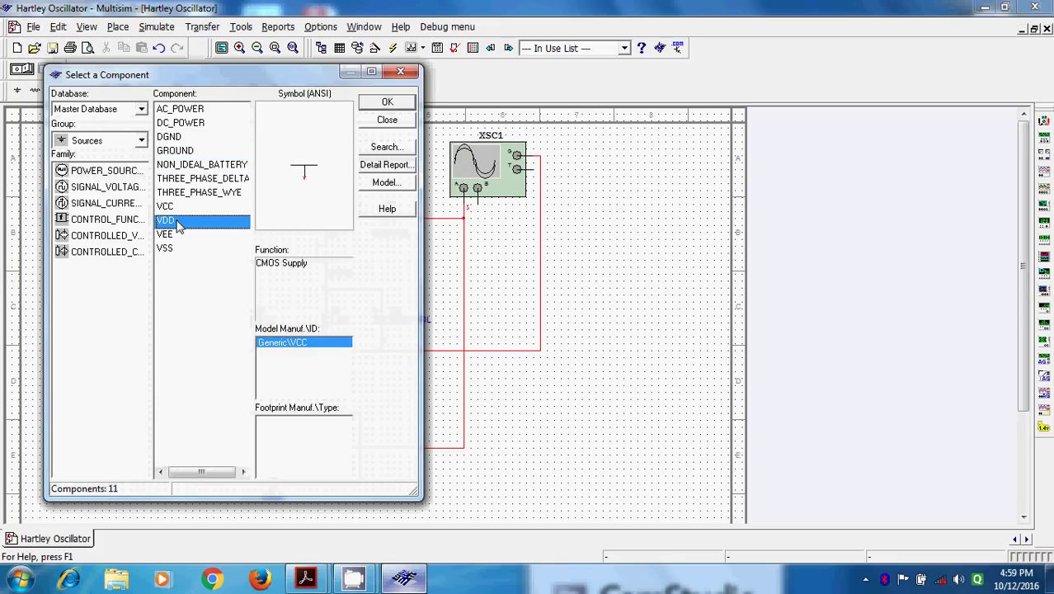
left_click(381, 106)
left_click(325, 152)
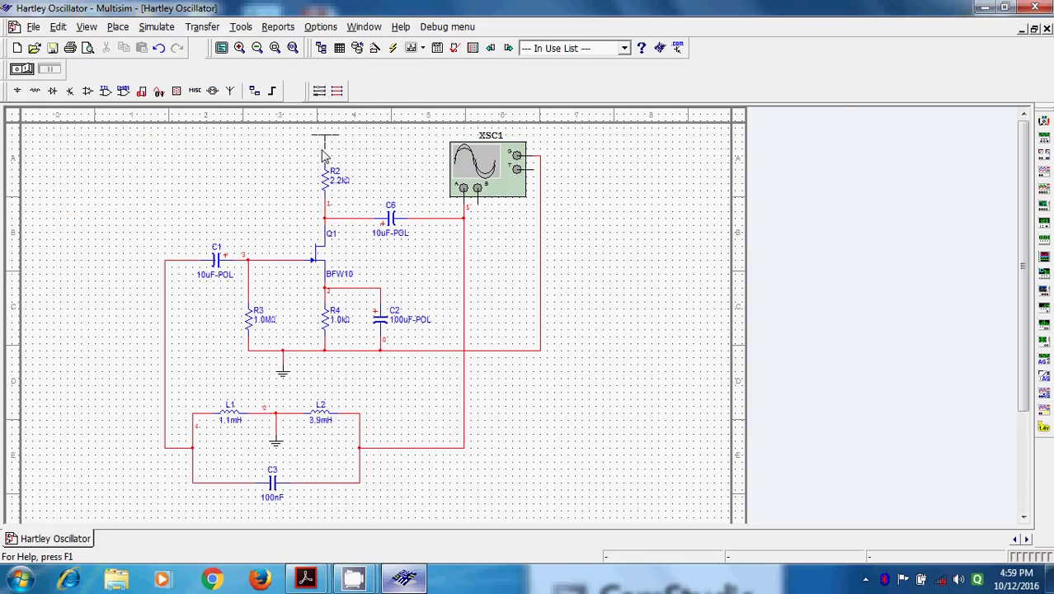
left_click(324, 153)
left_click_drag(324, 145, 322, 137)
double_click(348, 140)
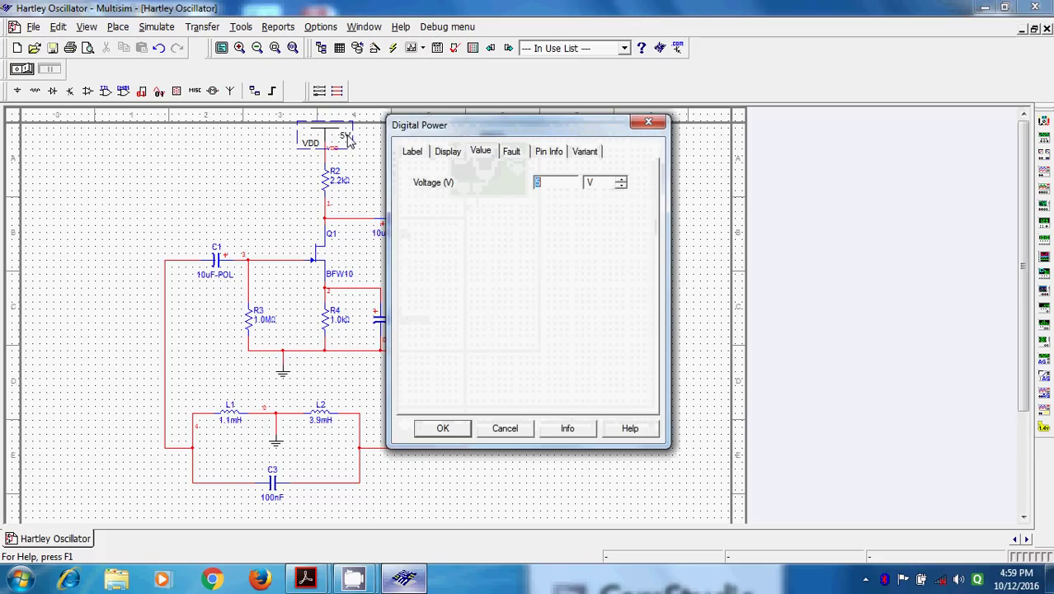
type("12")
left_click(443, 428)
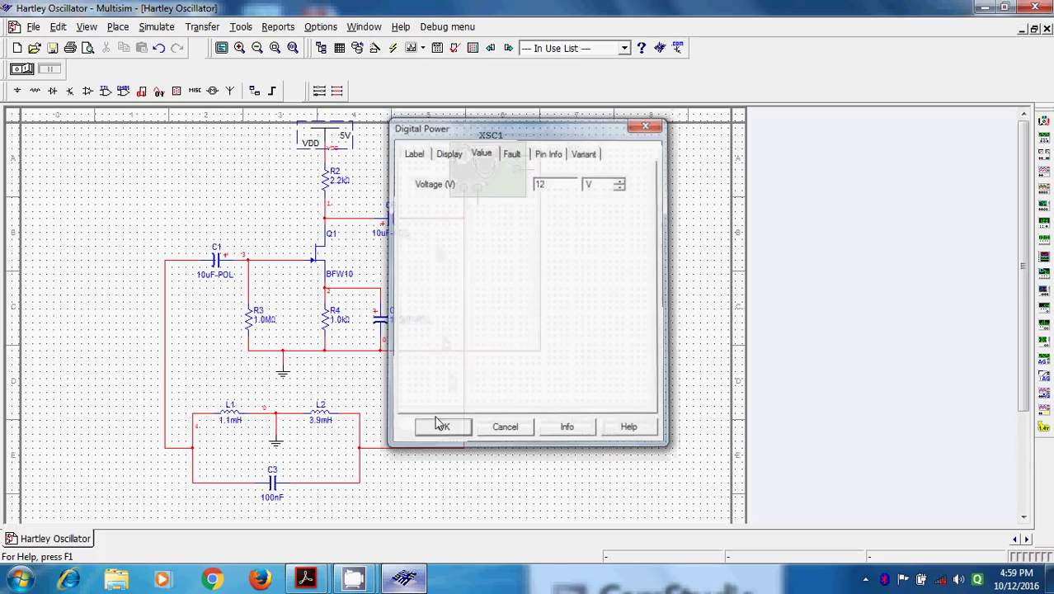
left_click(683, 309)
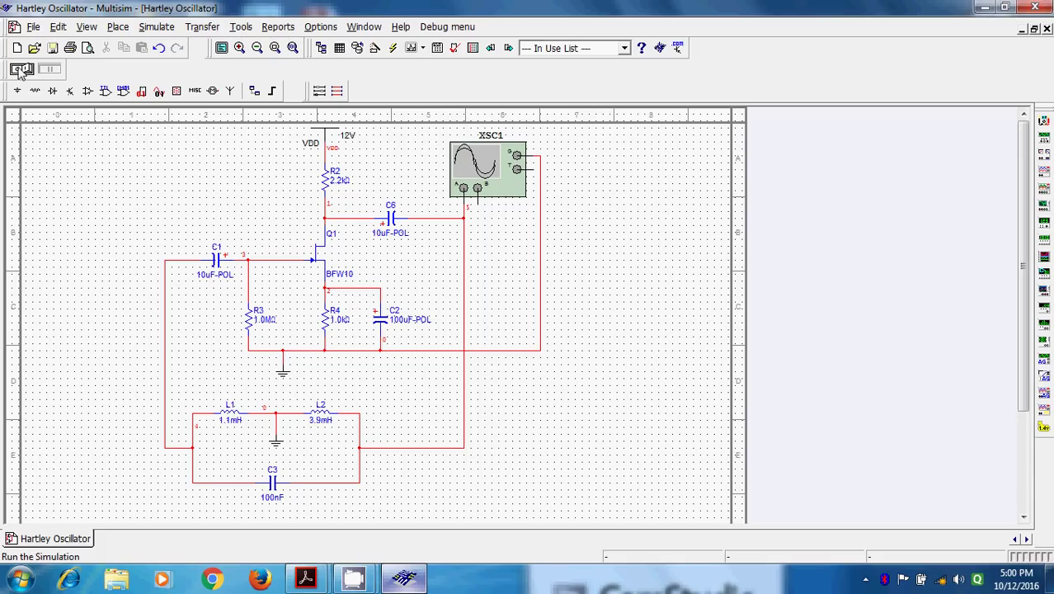
left_click(461, 170)
double_click(462, 169)
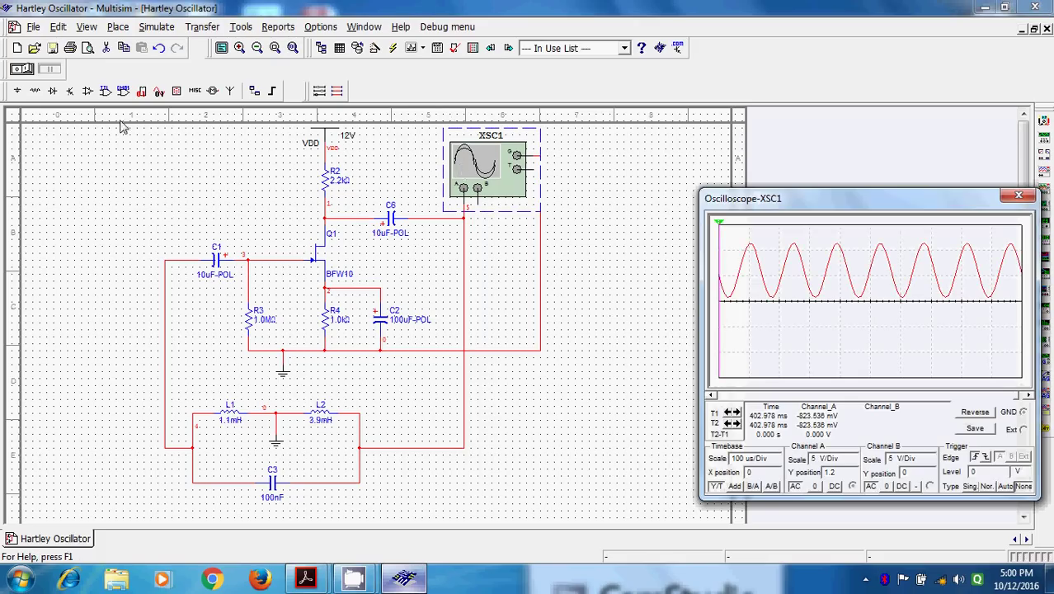
left_click(22, 70)
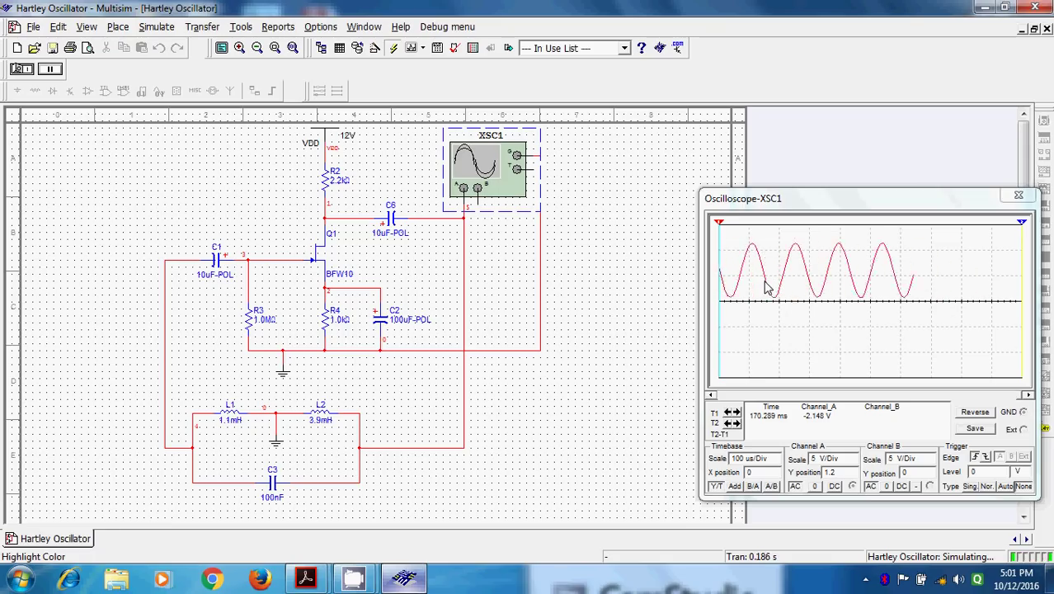
left_click(50, 68)
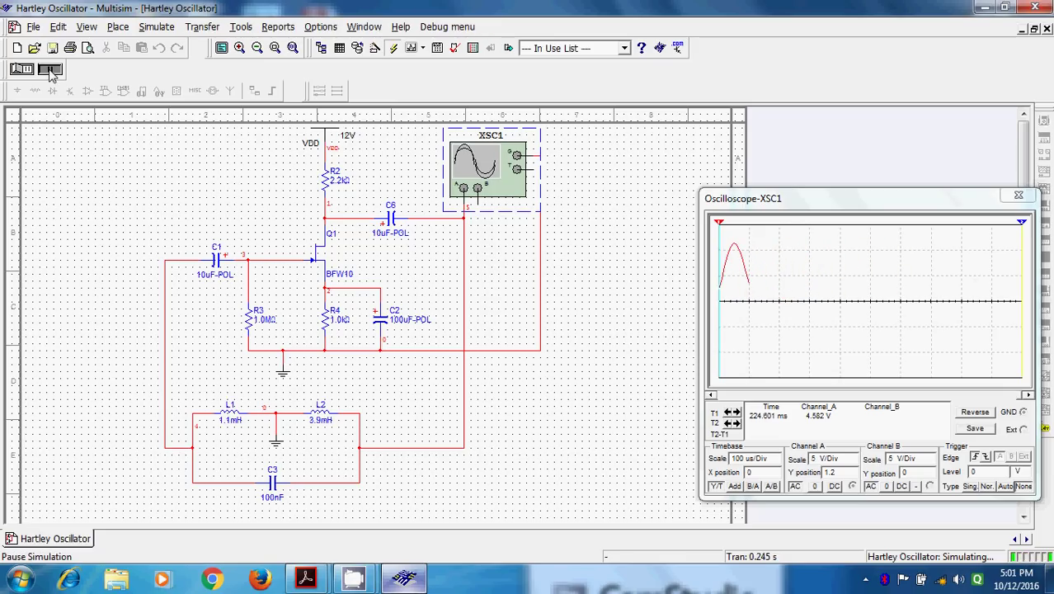
left_click(729, 395)
left_click_drag(822, 201, 679, 160)
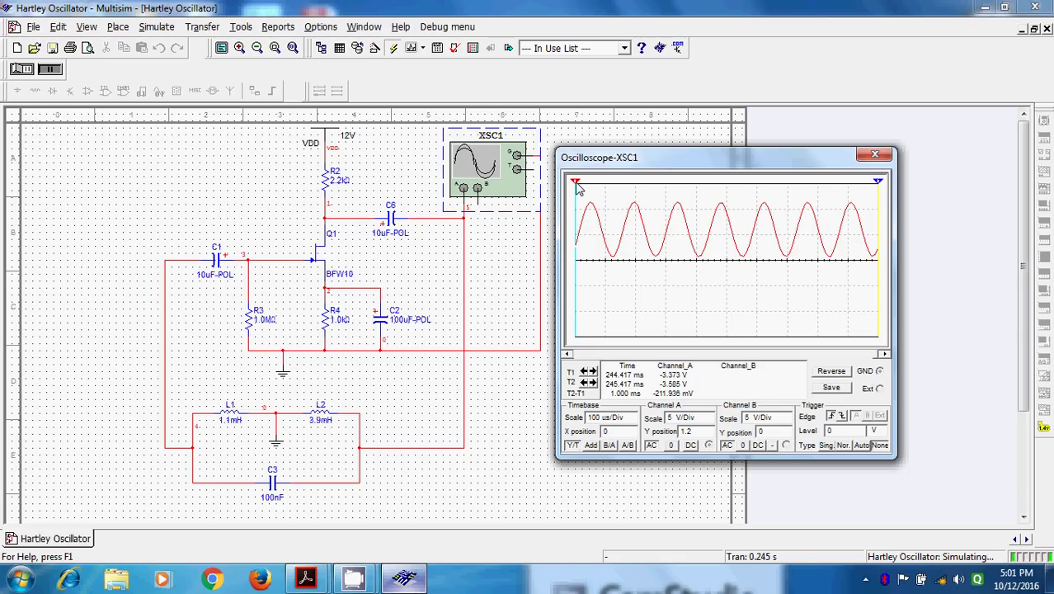
- Set cursors T1 at 244.611 ms and T2 at 244.754 ms on adjacent peaks
left_click_drag(574, 185, 637, 196)
left_click_drag(881, 186, 680, 226)
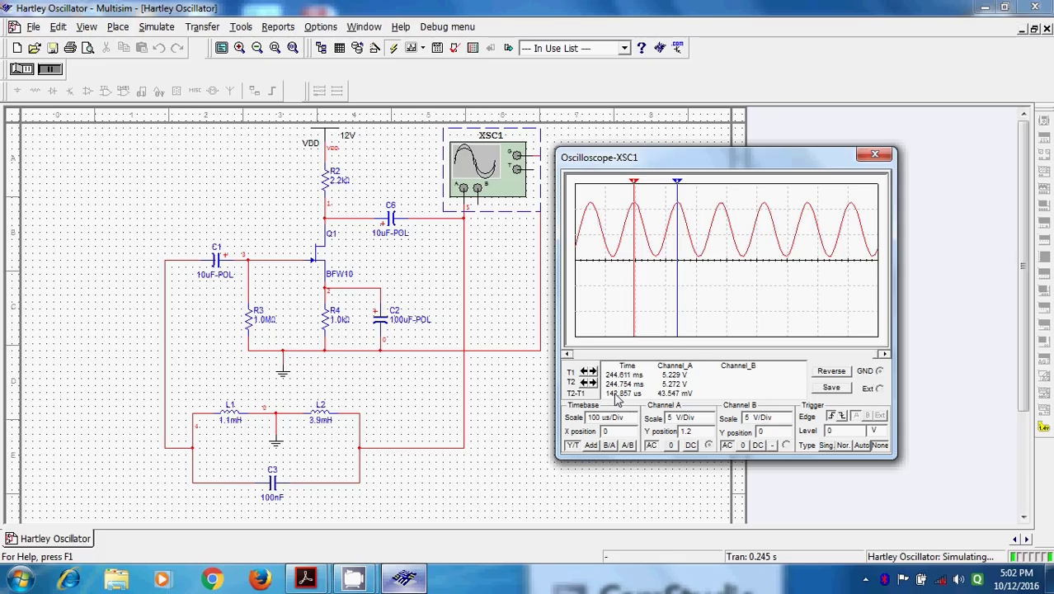
- Check the 142.857 µs period and 7.117 kHz theory in EDC Practicals, then close XSC1
left_click(306, 577)
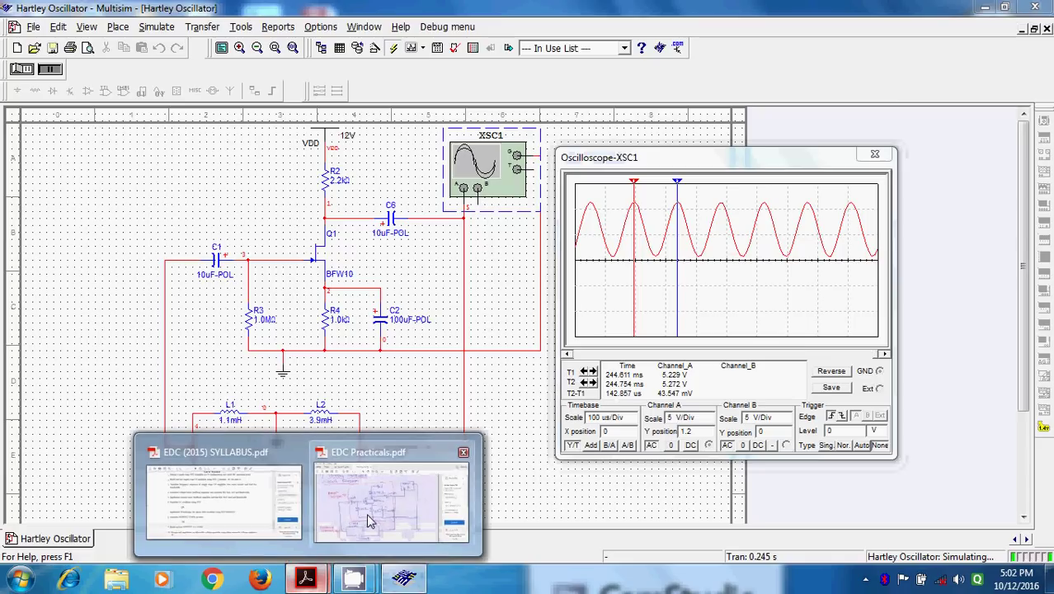
left_click(368, 517)
scroll(445, 413, "down", 3)
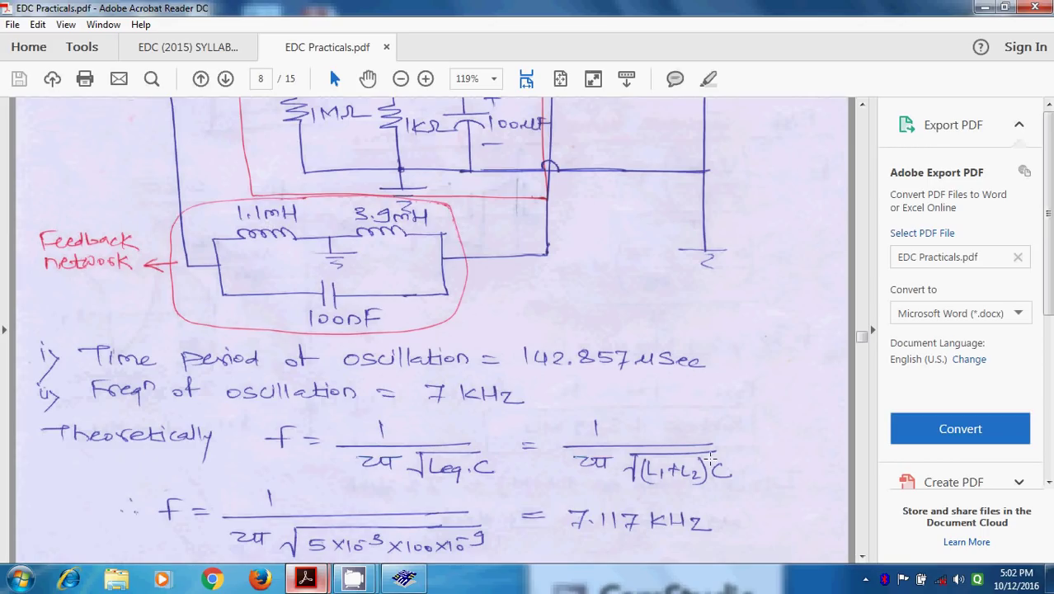
scroll(591, 385, "down", 1)
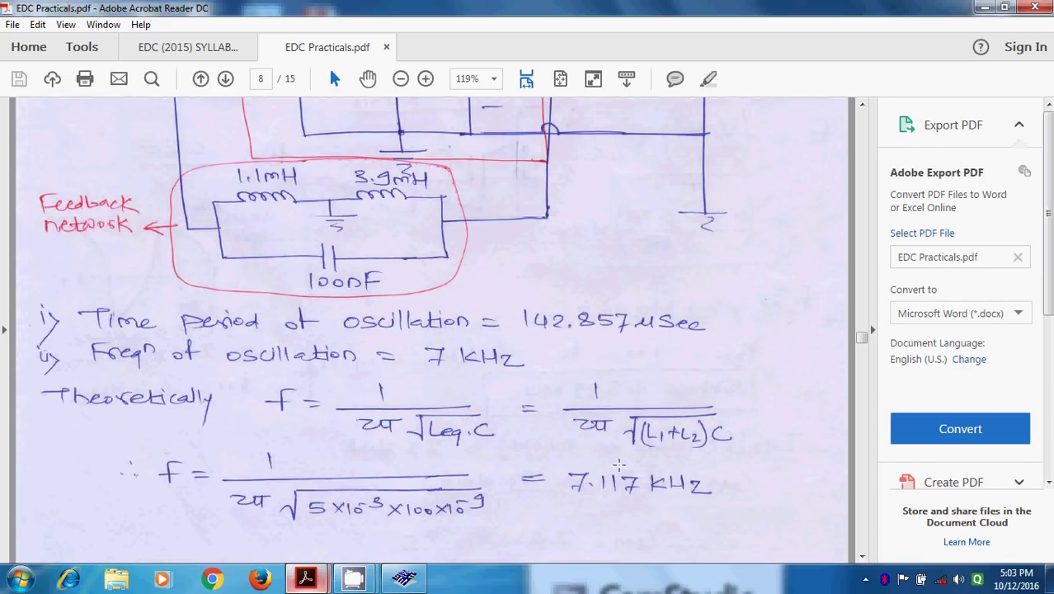
scroll(545, 457, "down", 3)
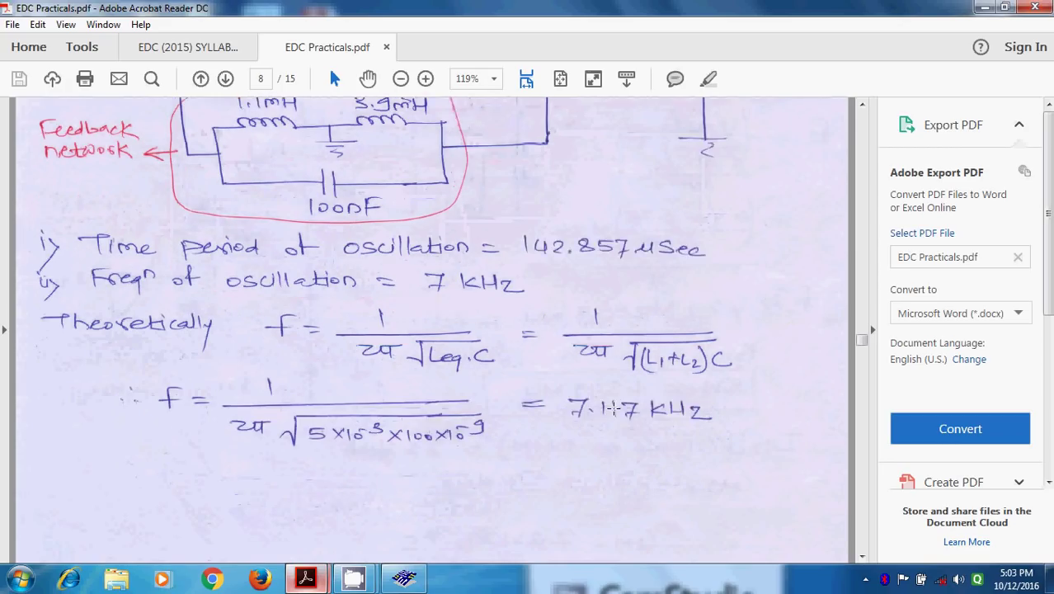
scroll(613, 408, "up", 2)
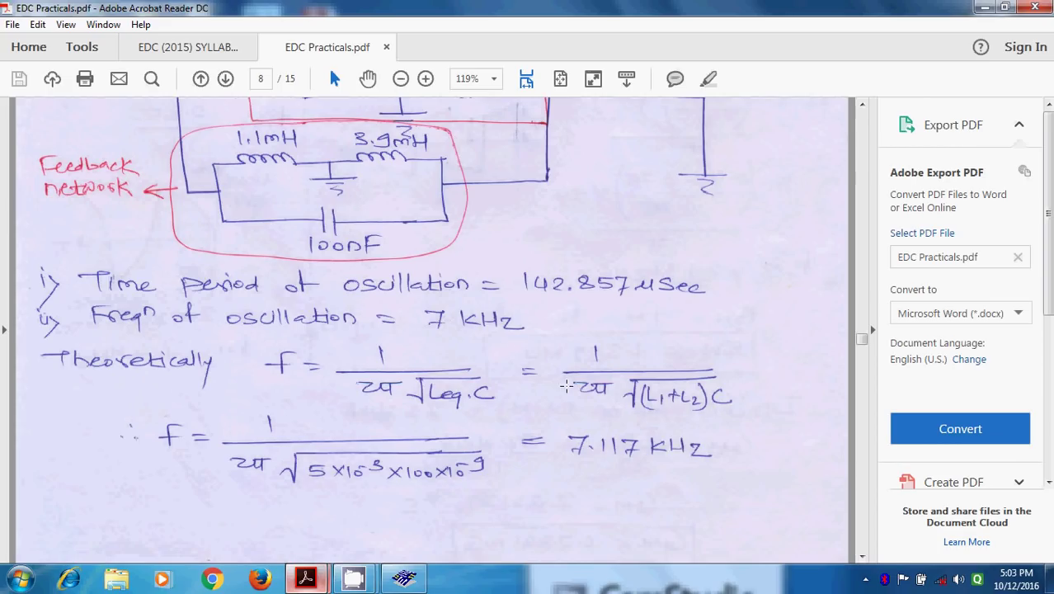
left_click(413, 580)
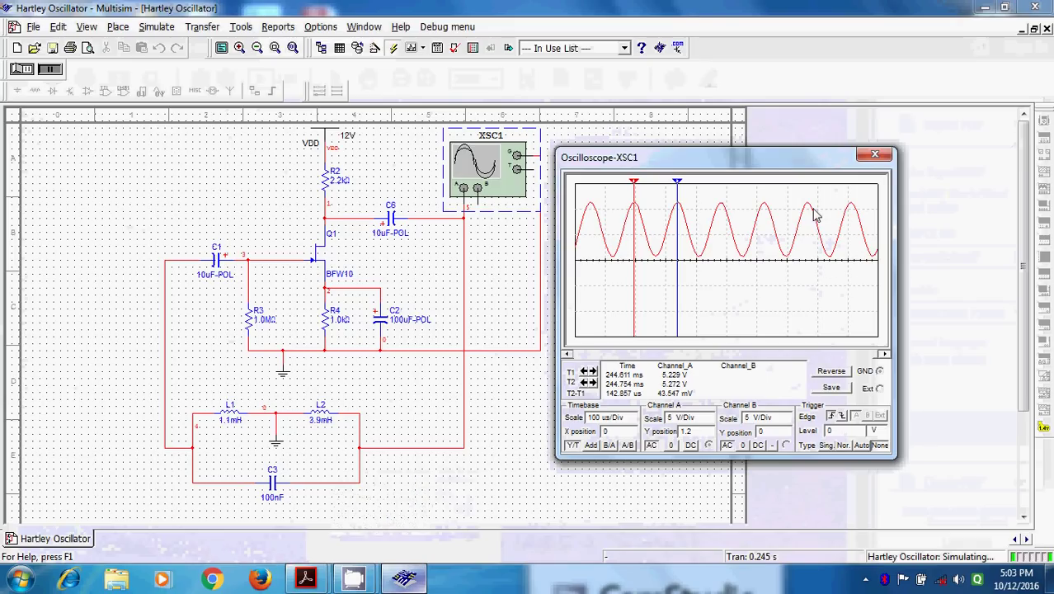
left_click(873, 156)
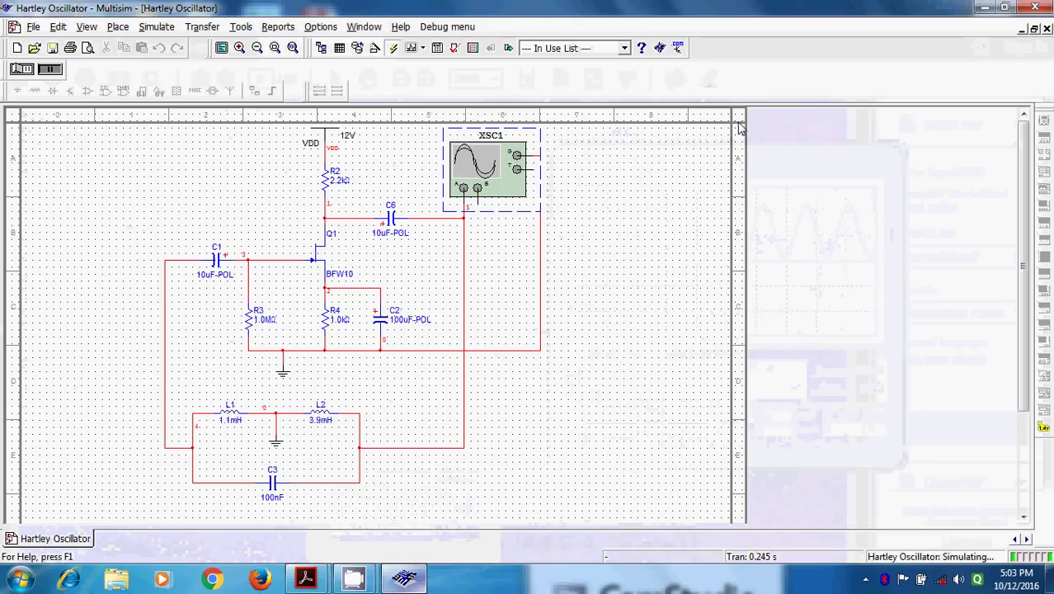
- Stop and save the Hartley simulation, then open the Colpitt Oscillator circuit file
left_click(21, 70)
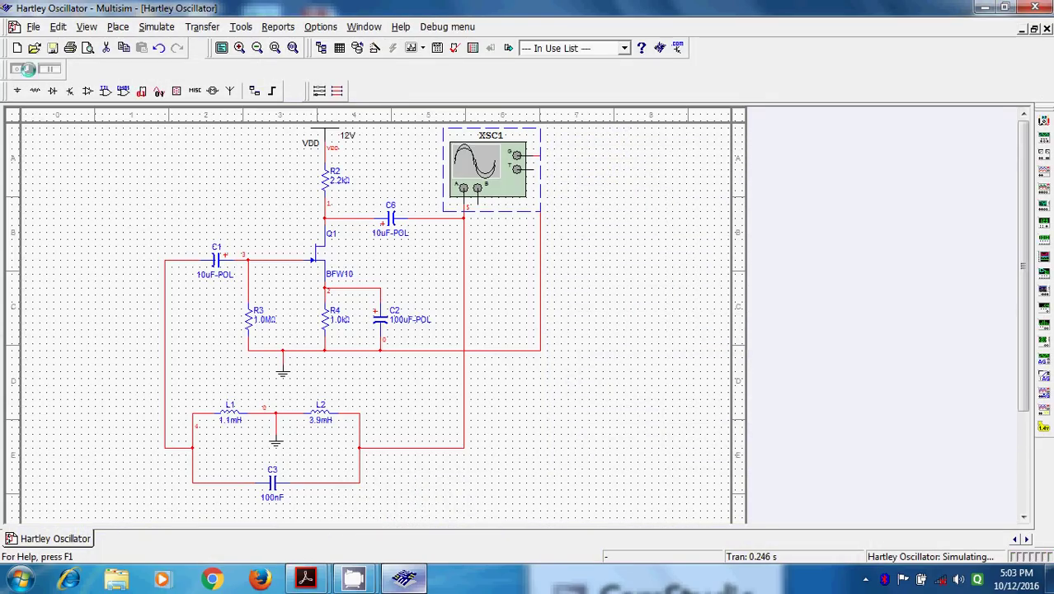
double_click(501, 150)
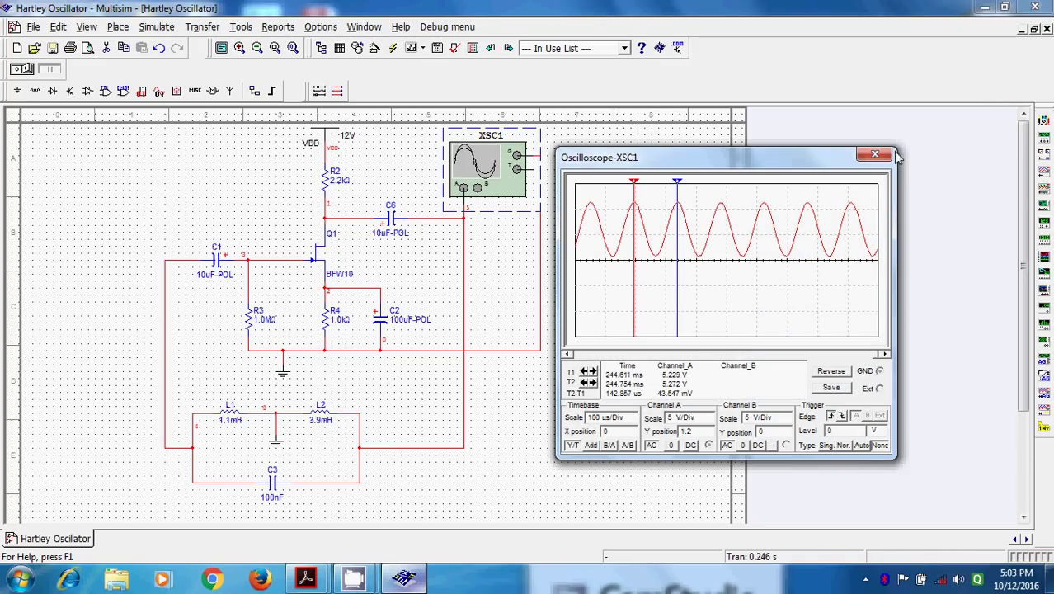
left_click(60, 51)
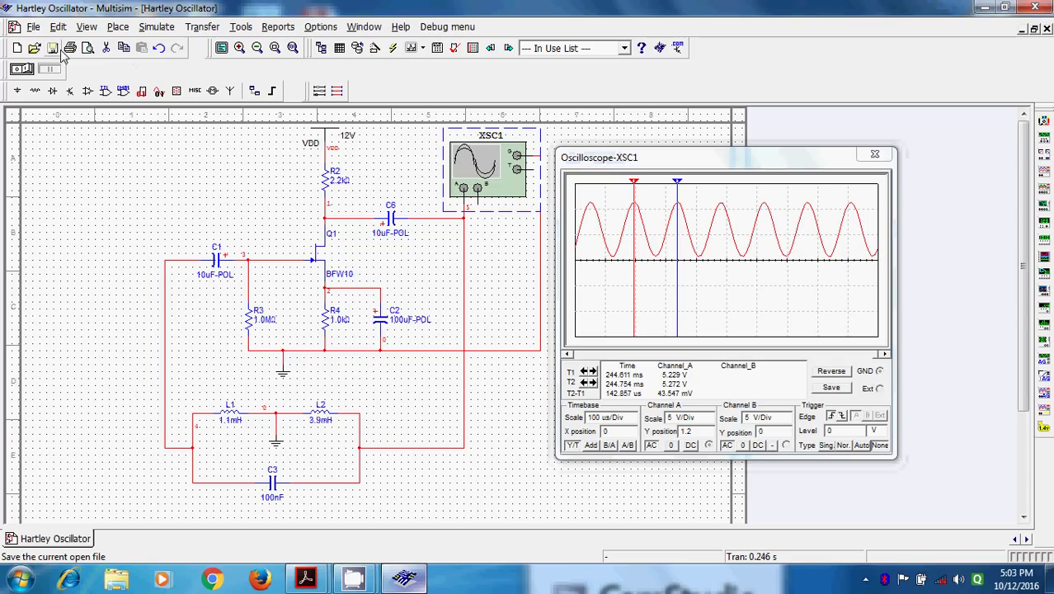
left_click(35, 48)
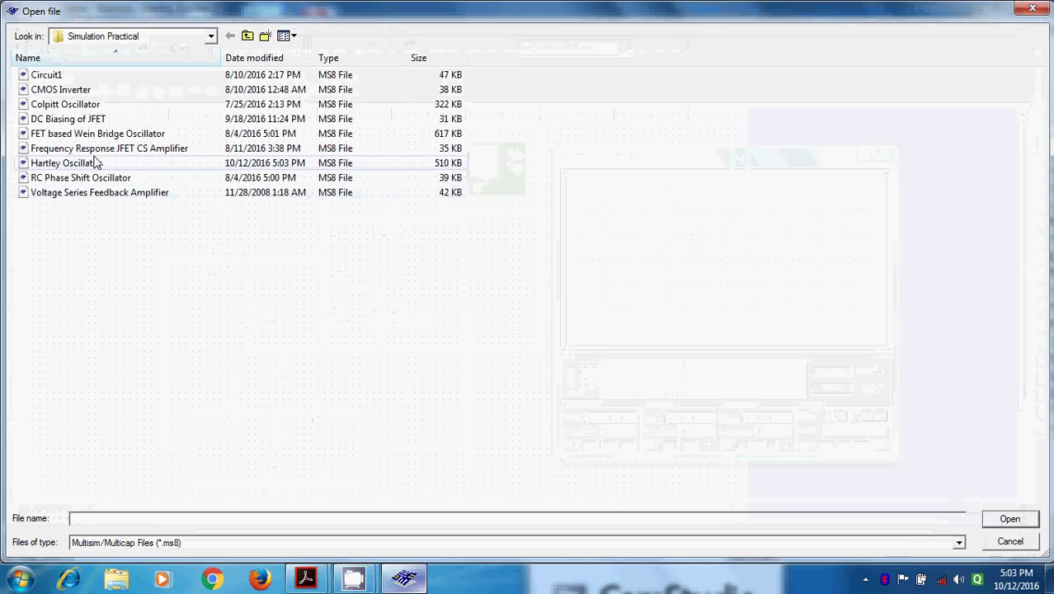
double_click(76, 107)
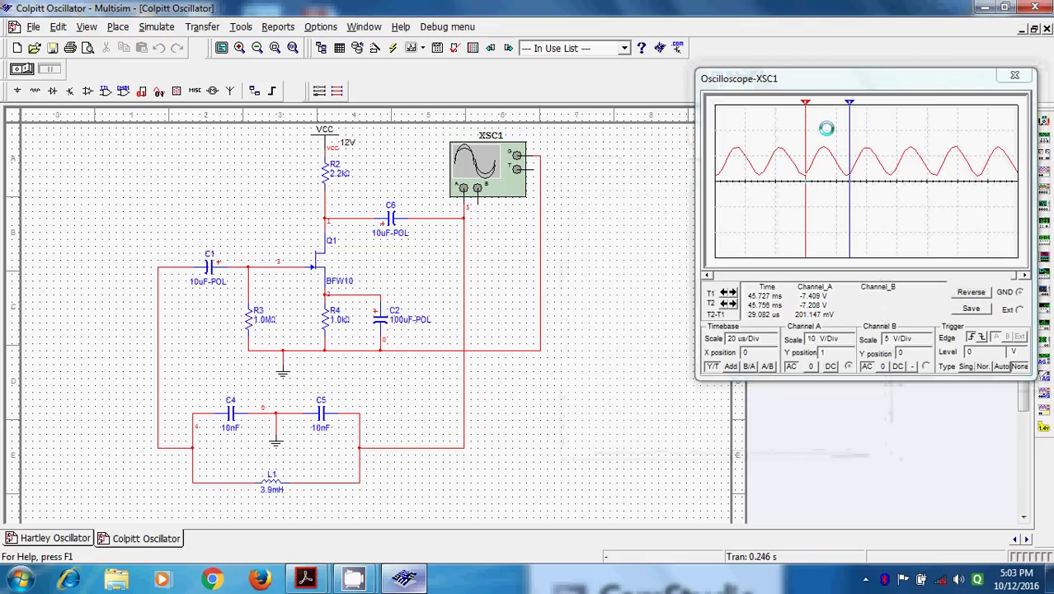
- Close the XSC1 oscilloscope window to reveal the full Colpitt Oscillator schematic
left_click(1014, 75)
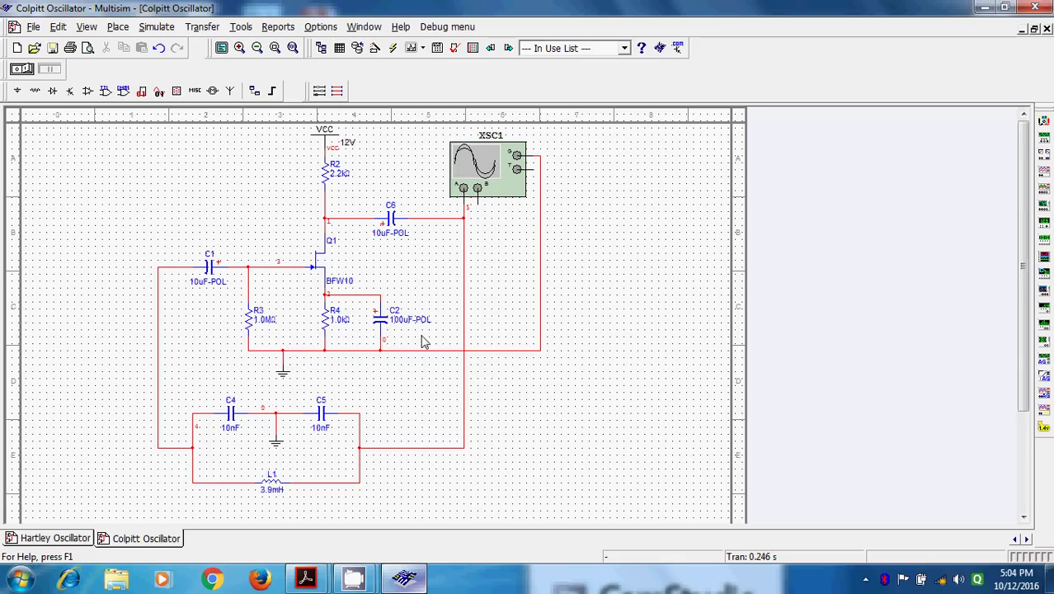
- Delete the existing VCC supply from the Colpitt Oscillator schematic
left_click(324, 133)
double_click(324, 137)
left_click(504, 429)
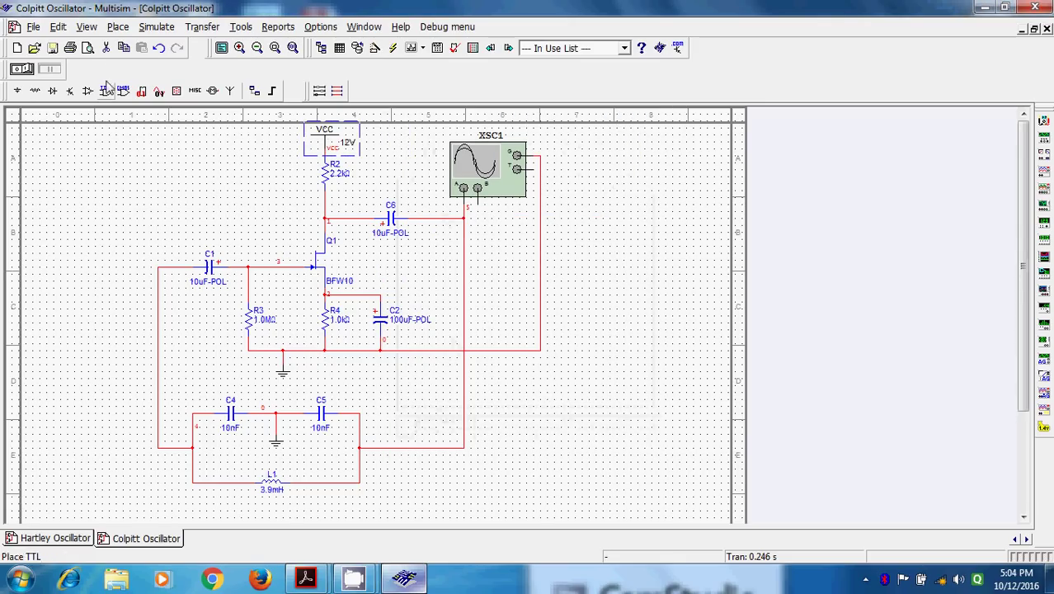
key("Delete")
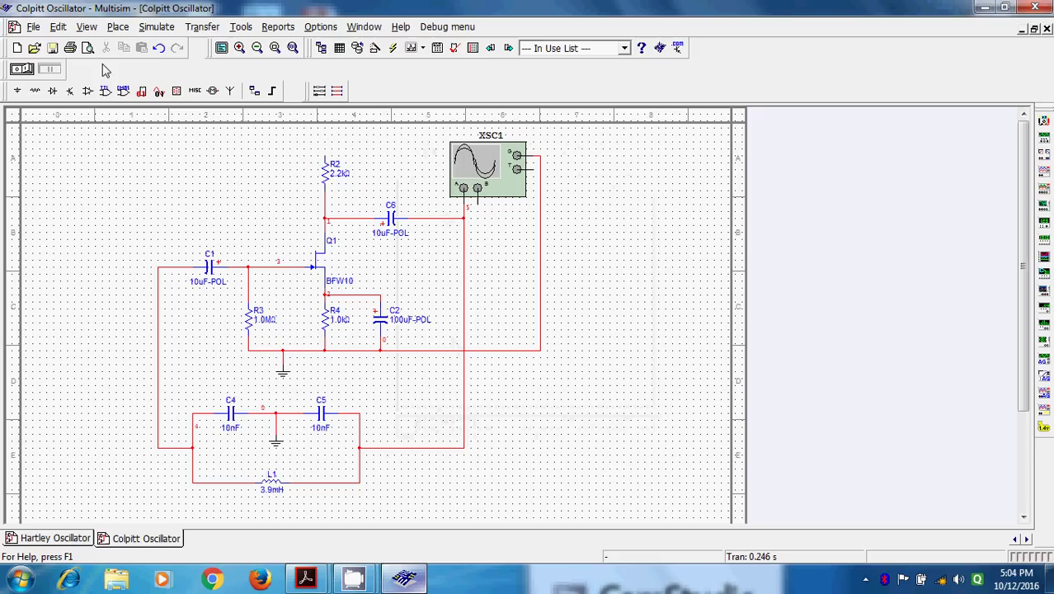
- Place a VDD supply above R2 and set its voltage to 12 V
left_click(16, 91)
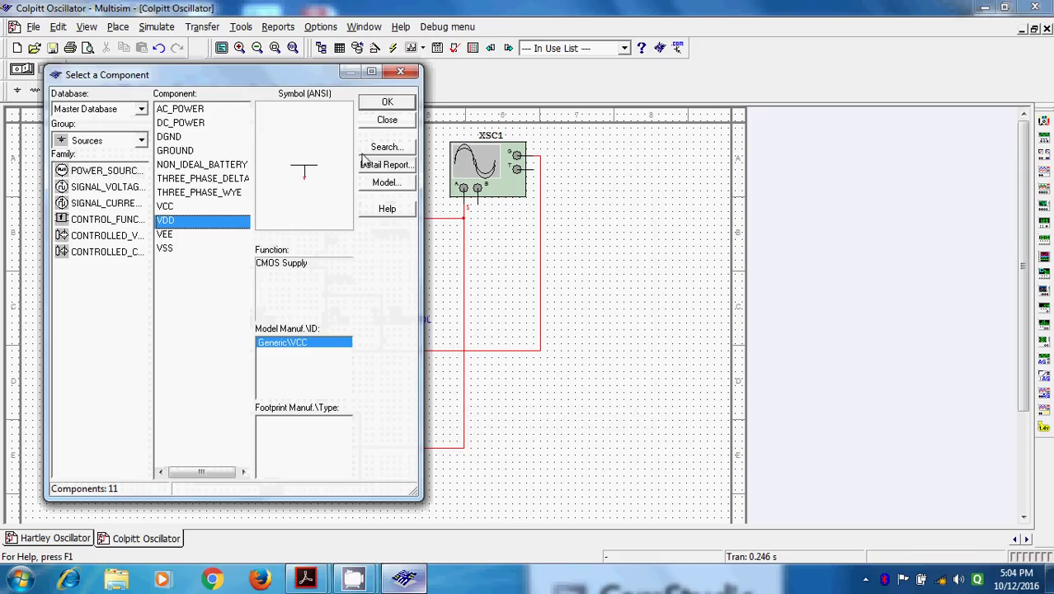
left_click(384, 102)
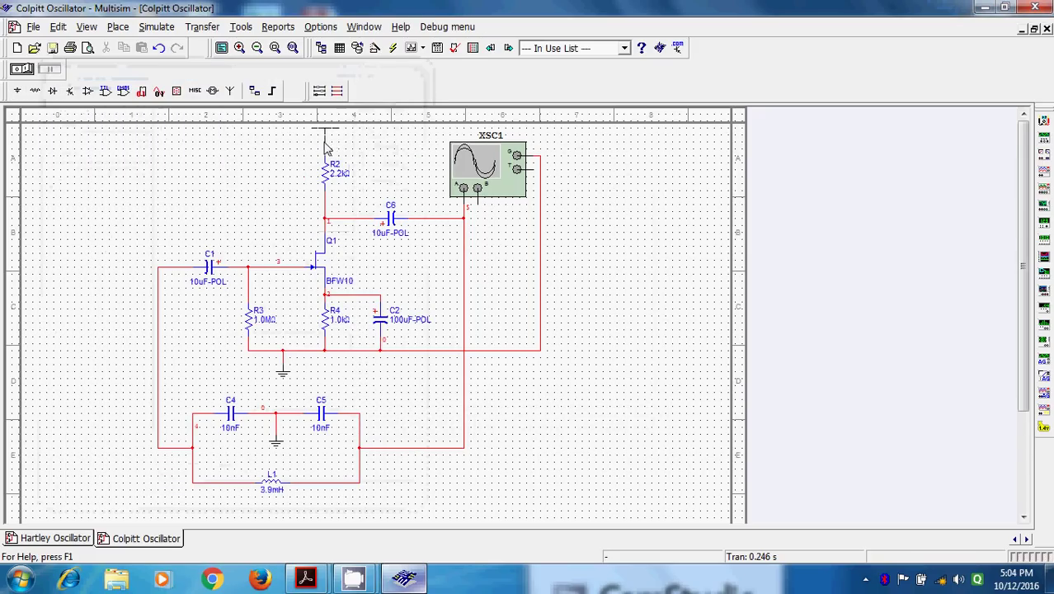
left_click(323, 149)
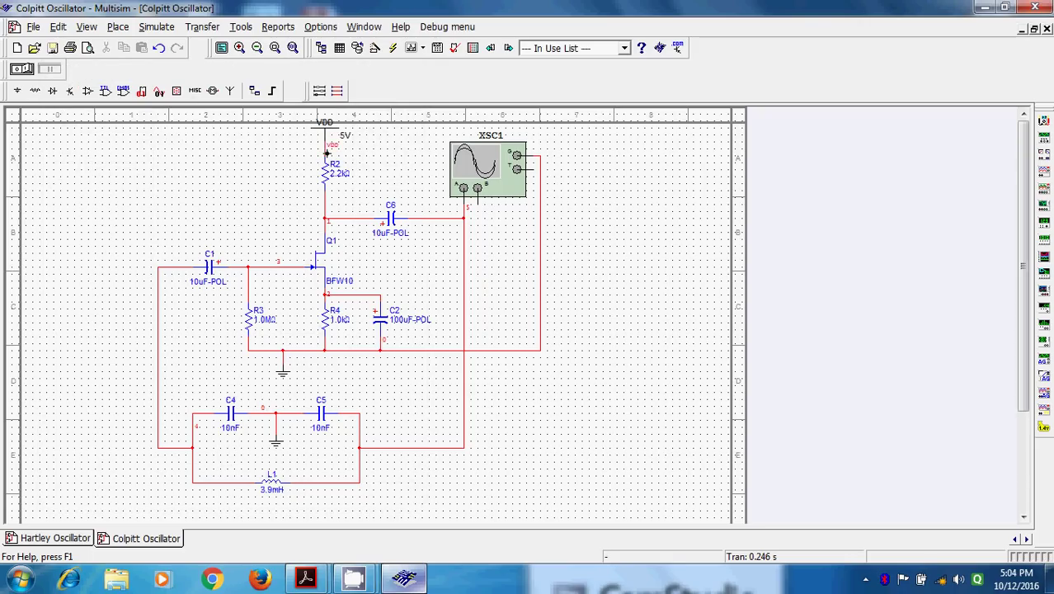
left_click_drag(323, 122, 310, 136)
double_click(349, 142)
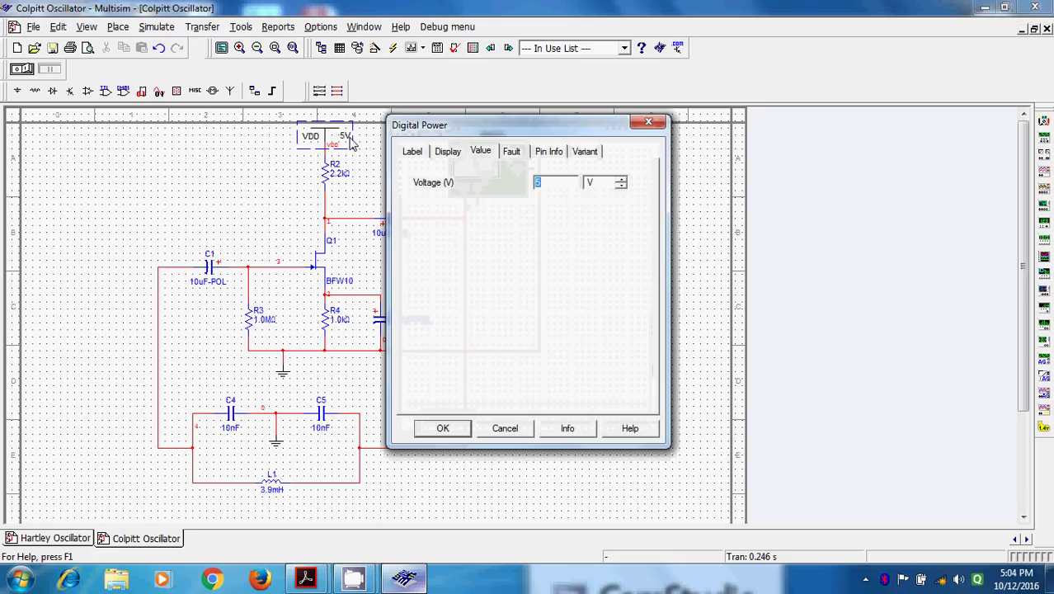
type("12")
left_click(439, 428)
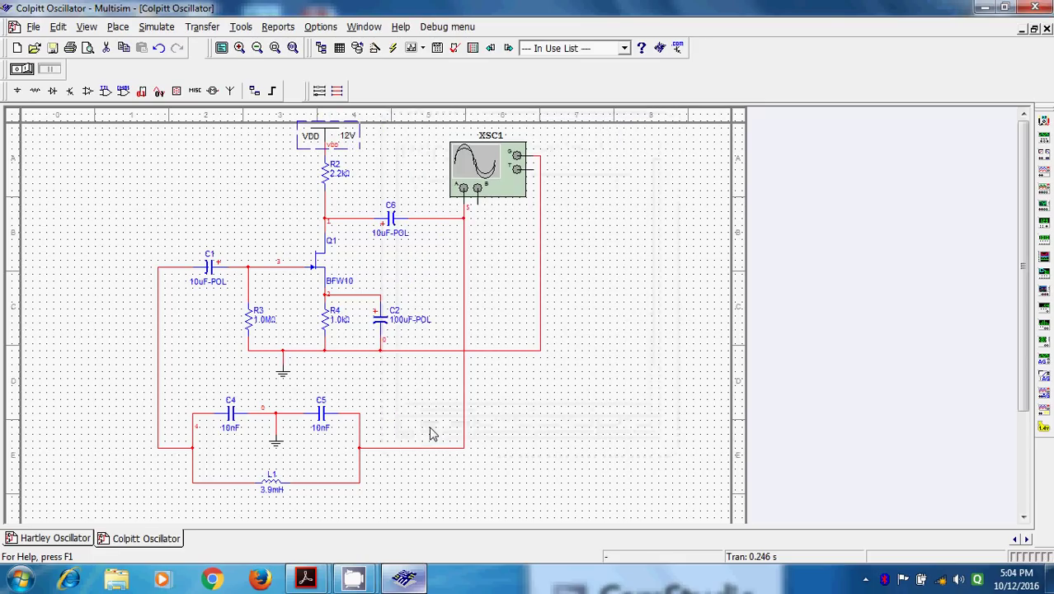
- Run the simulation and put XSC1 cursors at 18.312 ms and 18.341 ms (28.571 µs)
left_click(621, 229)
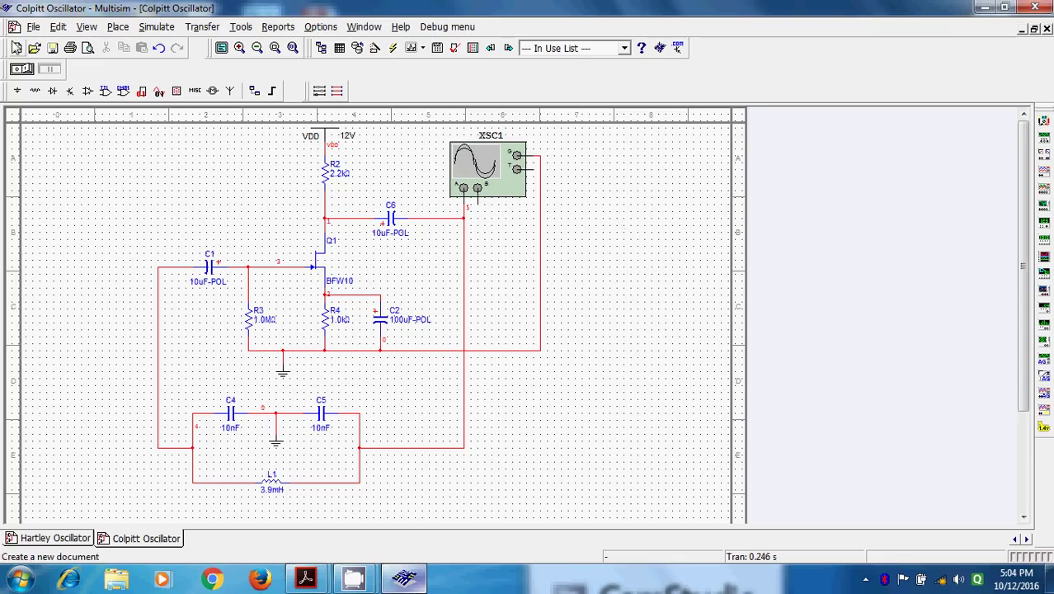
left_click(23, 69)
double_click(500, 170)
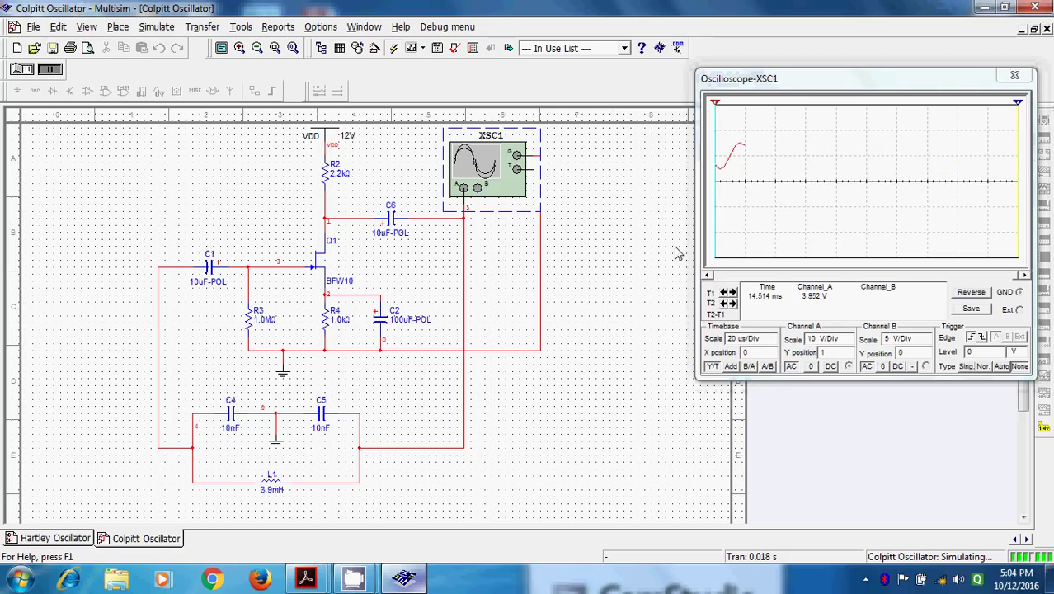
left_click(727, 283)
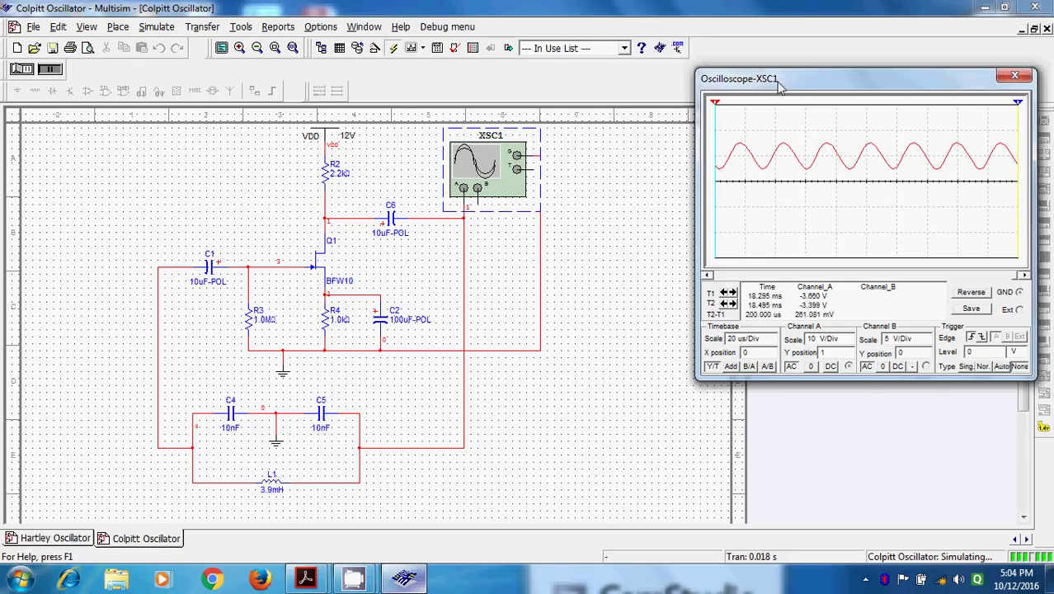
left_click_drag(779, 87, 651, 187)
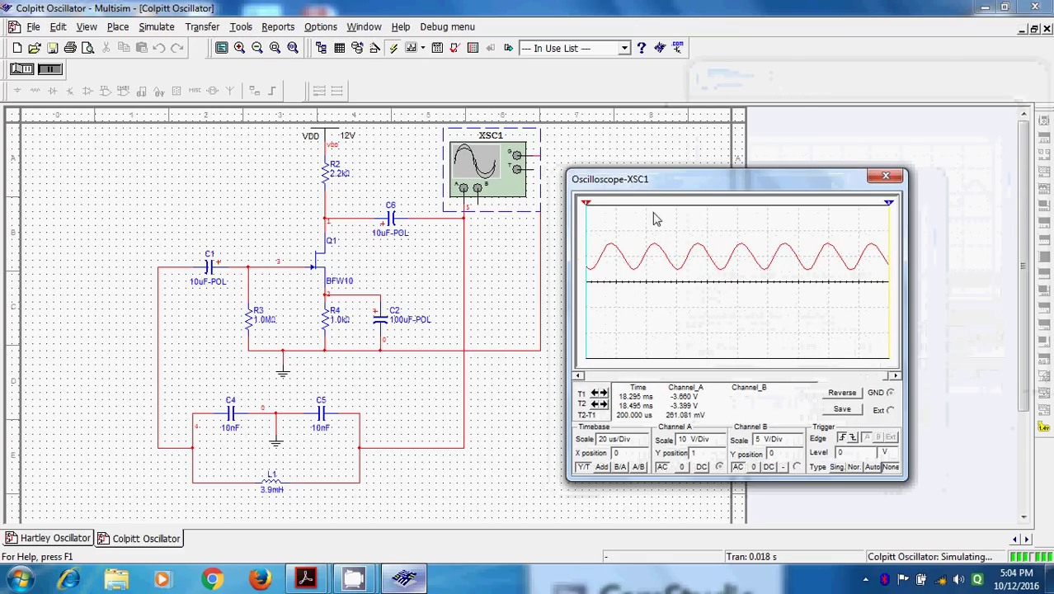
left_click_drag(586, 203, 615, 216)
left_click_drag(889, 204, 657, 222)
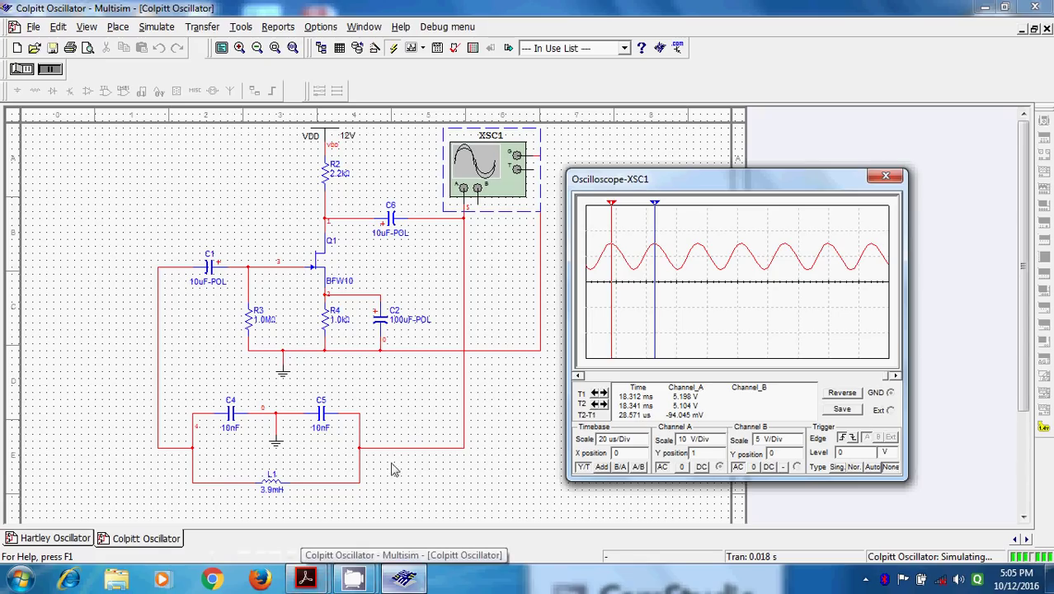
- Switch to EDC Practicals.pdf and scroll to page 9's Result Table (Colpitt 36.041 kHz theoretical, 35.63 kHz practical)
mouse_move(305, 578)
left_click(381, 545)
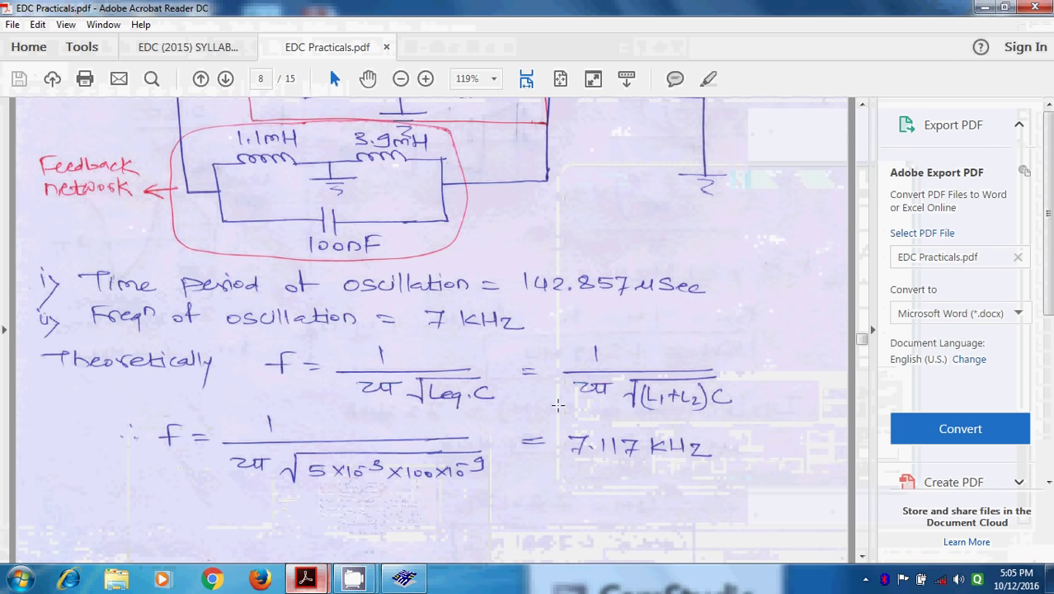
scroll(558, 405, "down", 15)
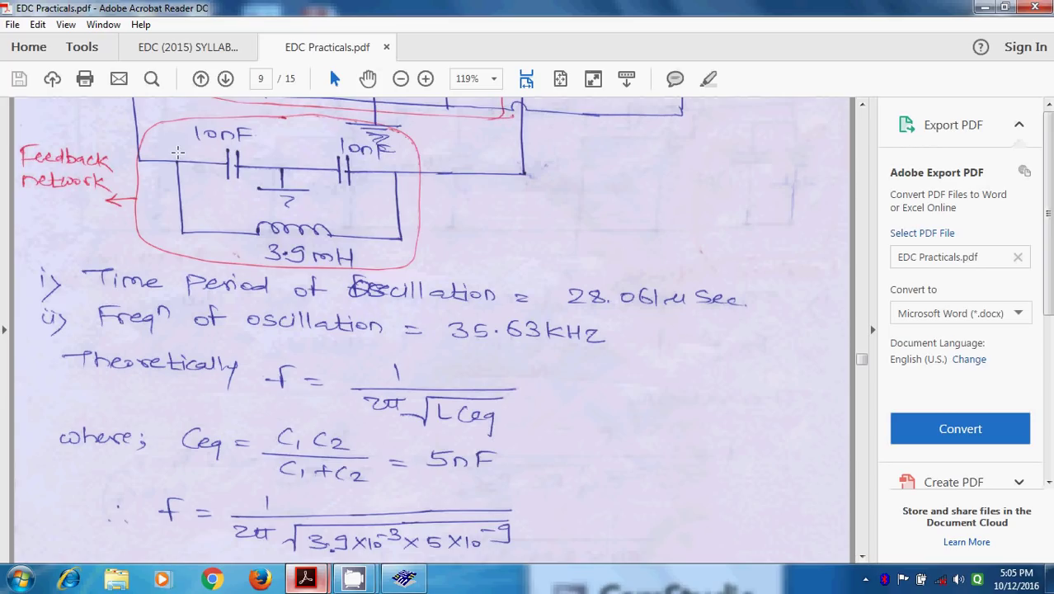
scroll(264, 459, "down", 1)
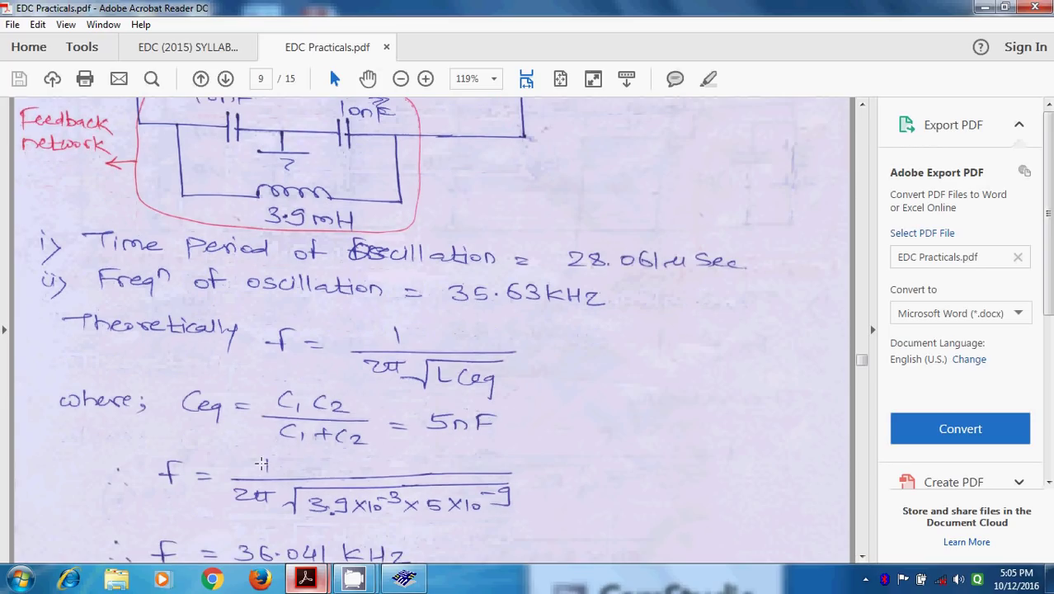
scroll(385, 452, "down", 1)
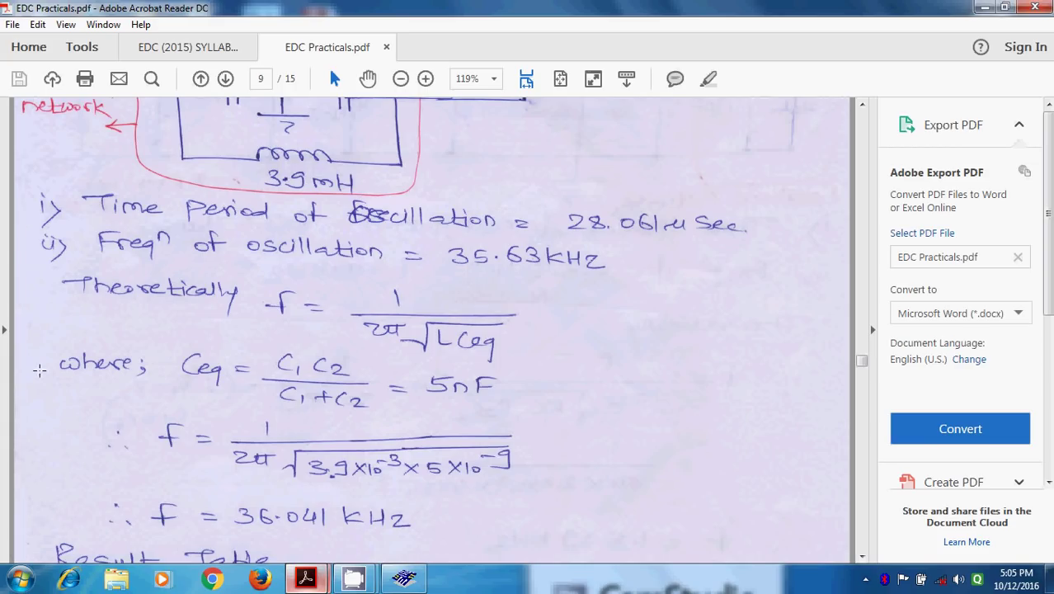
scroll(39, 370, "down", 6)
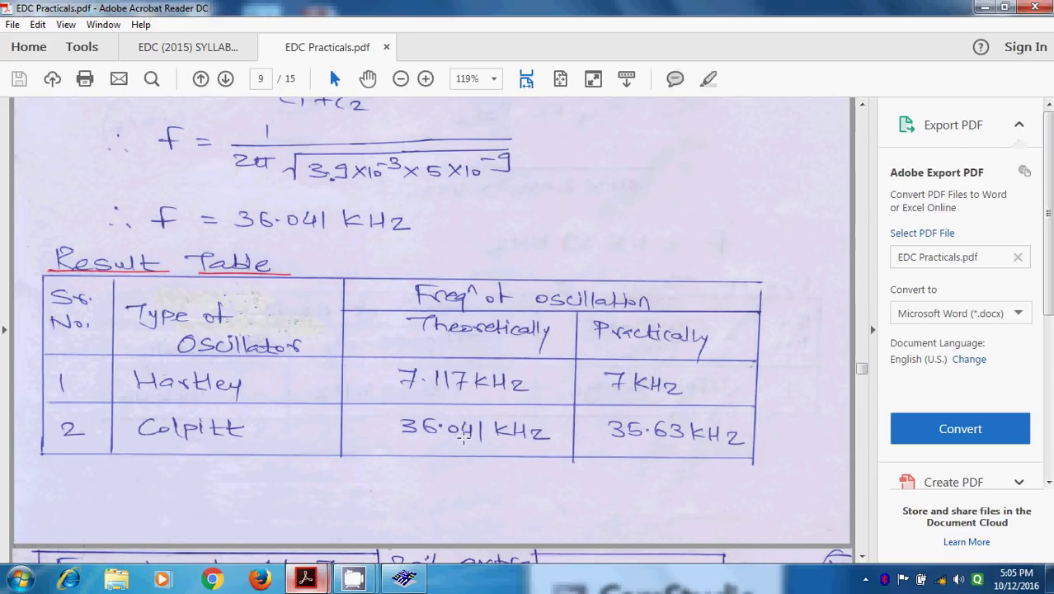
- Return to the Multisim Colpitt Oscillator schematic showing T2-T1 of 28.571 us, then bring up CamStudio
left_click(404, 578)
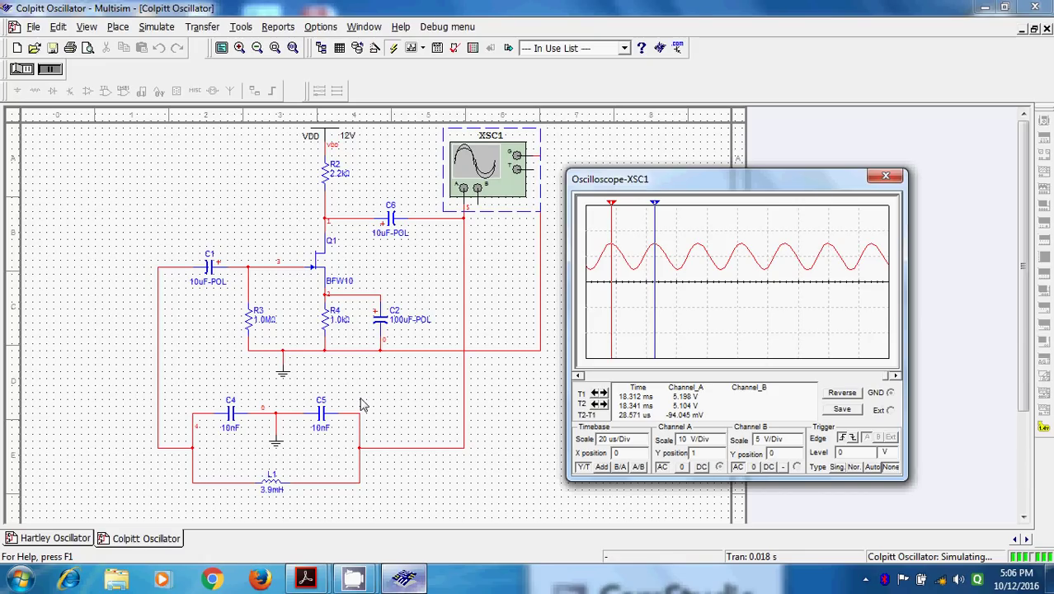
mouse_move(353, 578)
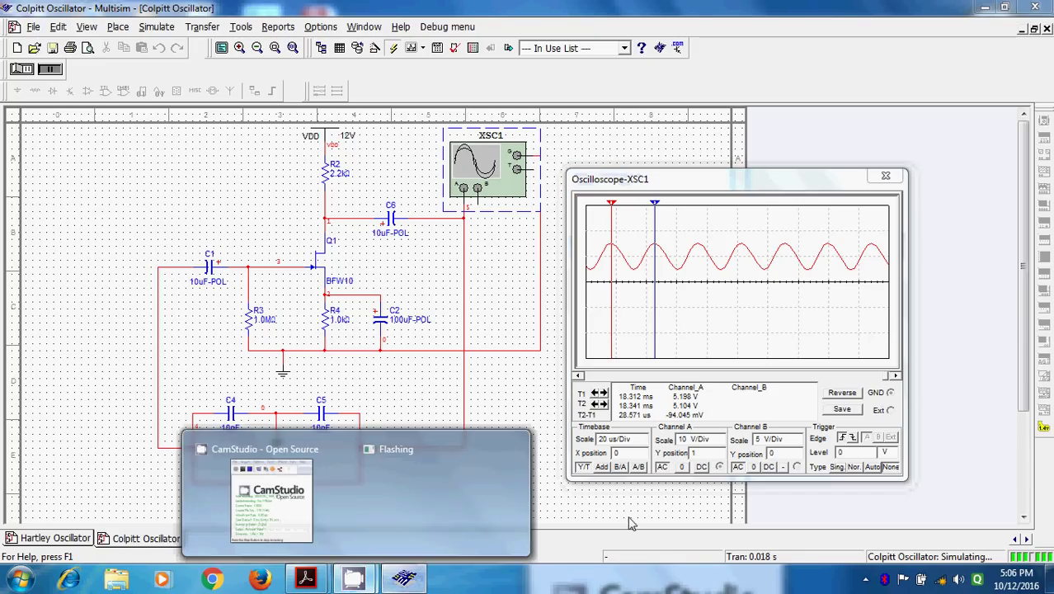
left_click(285, 505)
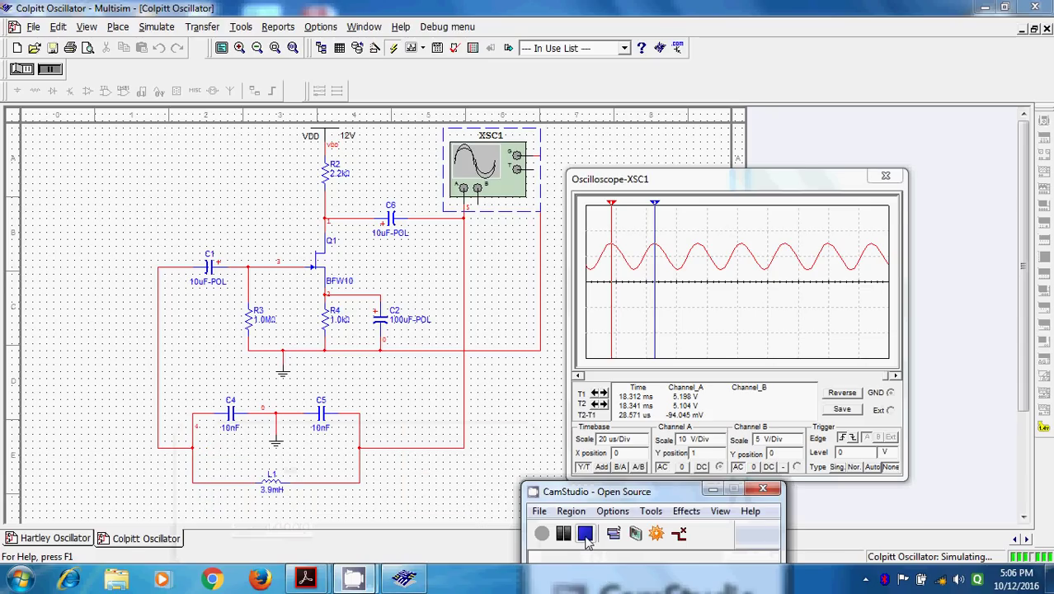